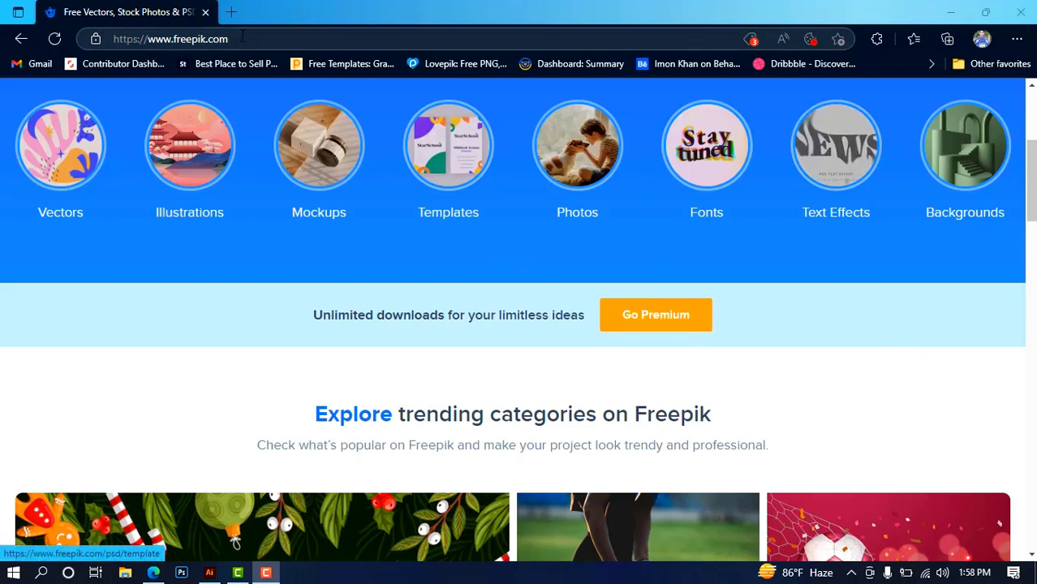
Show Freepik's Text Effects results with the PSD-only filter removed
click(217, 39)
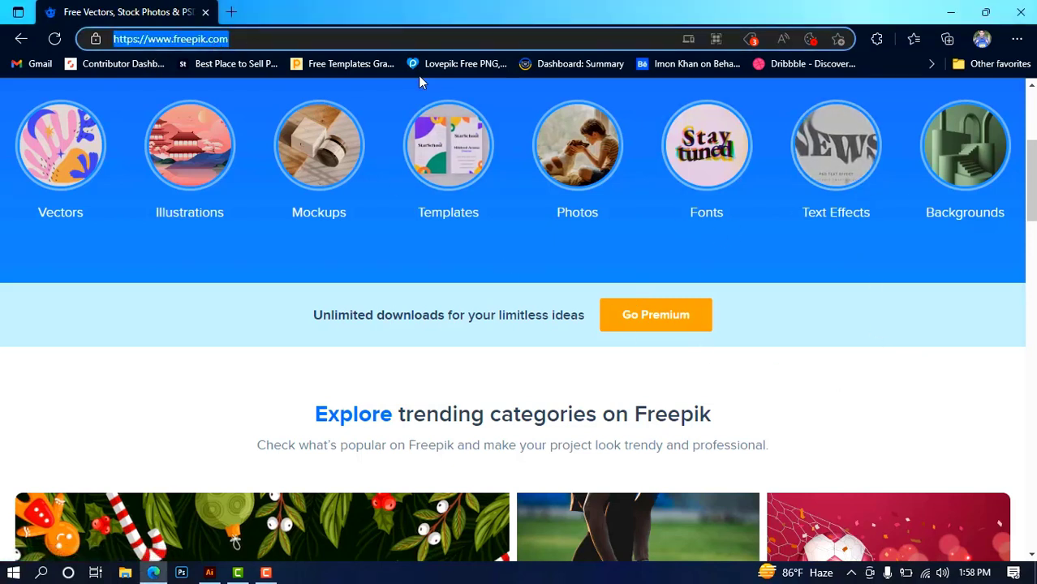
scroll(917, 244, up, 5)
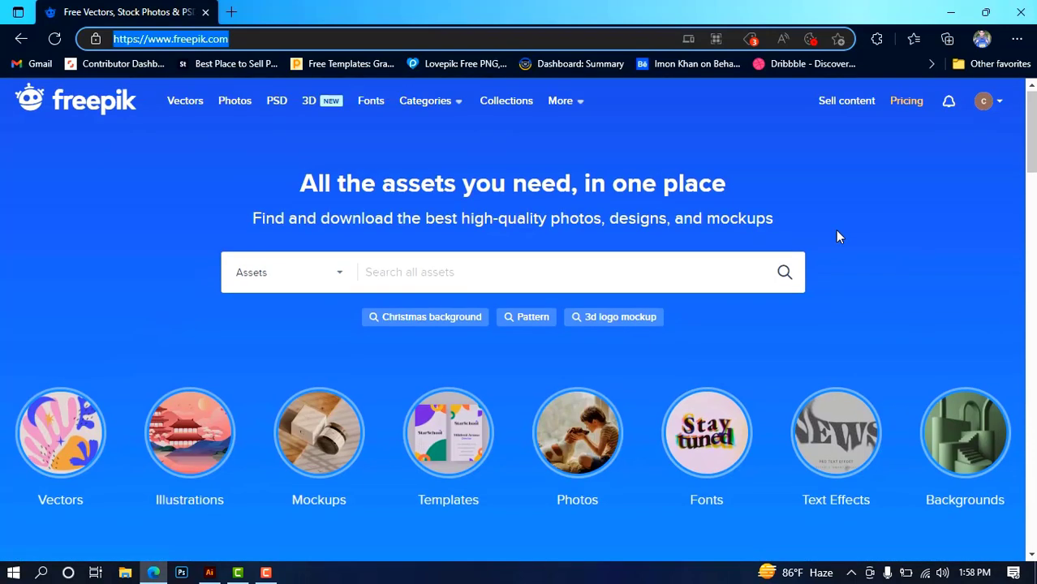
scroll(836, 231, down, 3)
click(836, 232)
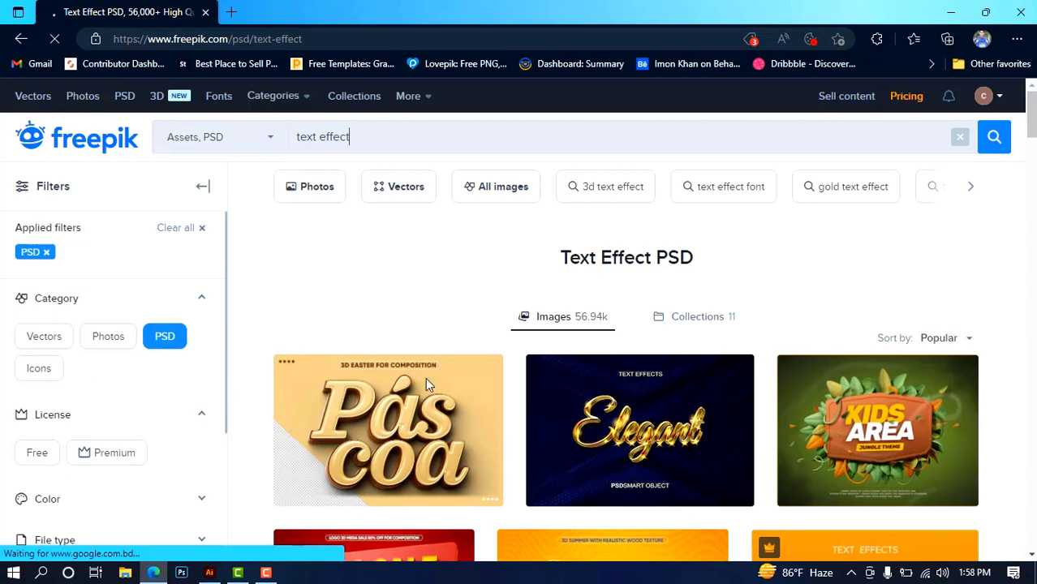
scroll(389, 322, down, 3)
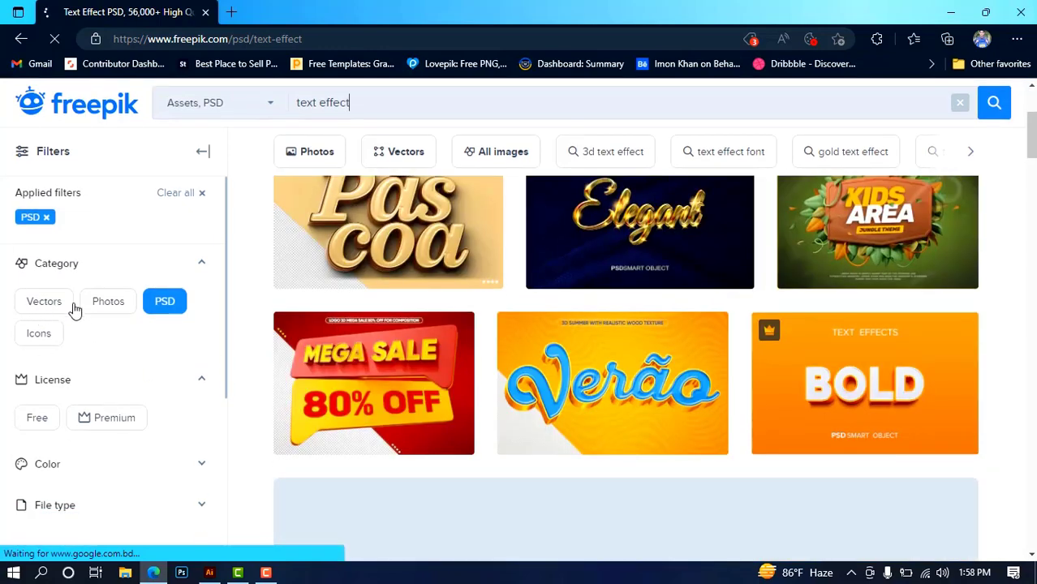
click(165, 300)
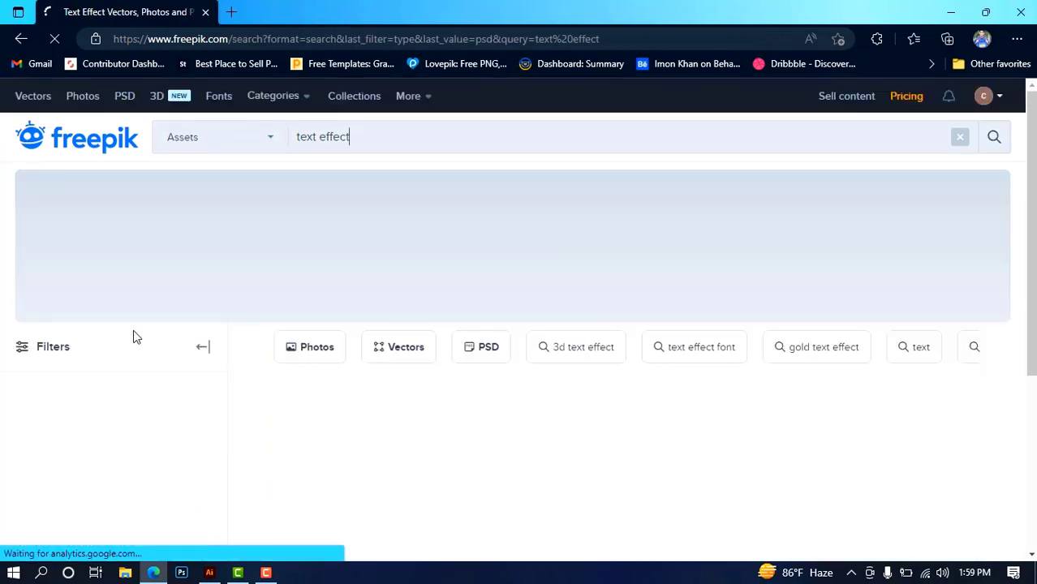
scroll(81, 377, down, 2)
scroll(98, 441, up, 2)
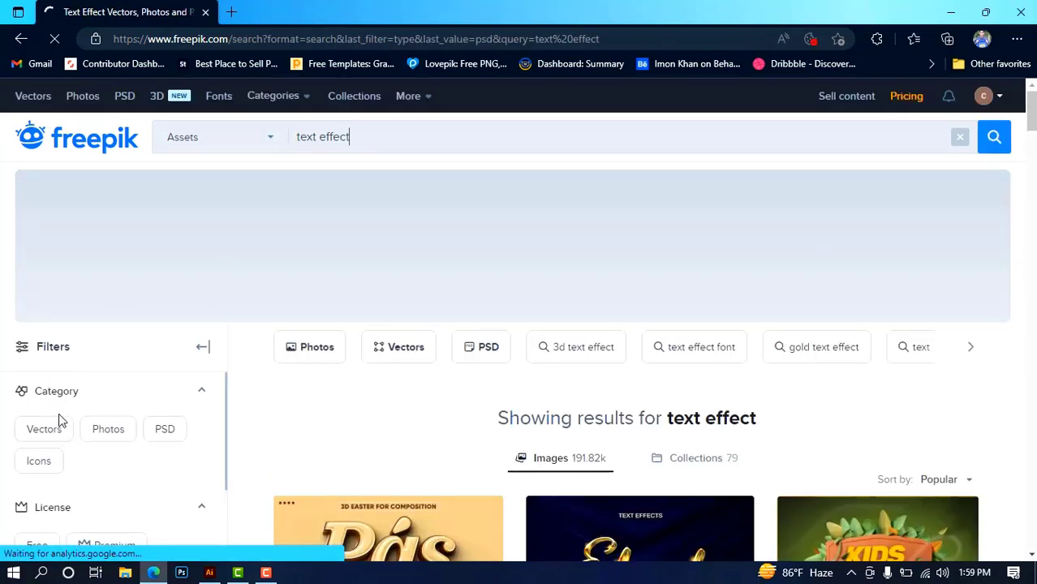
Filter the Freepik text effect results to Vectors only
click(45, 429)
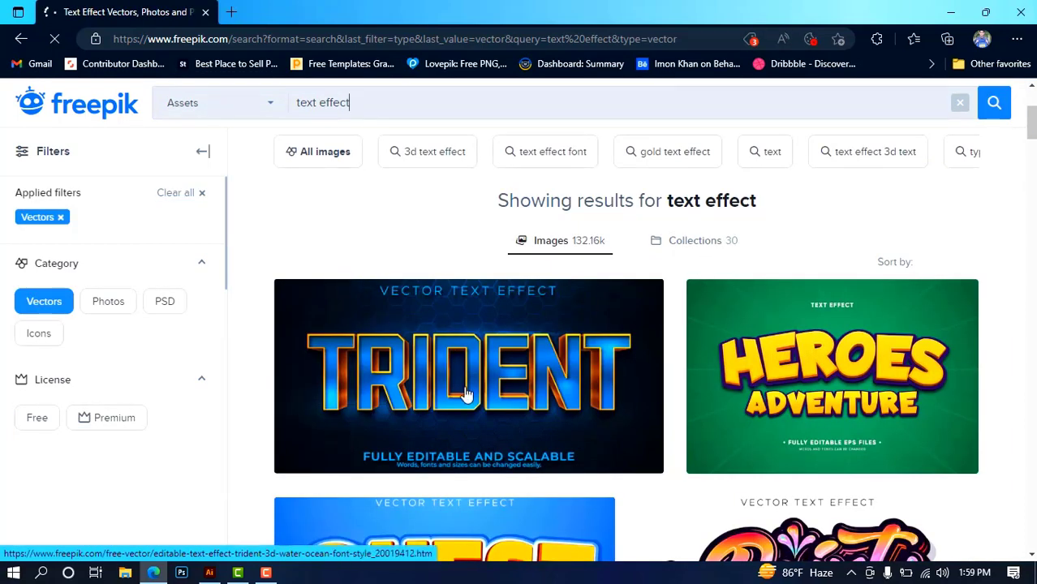
scroll(466, 395, down, 2)
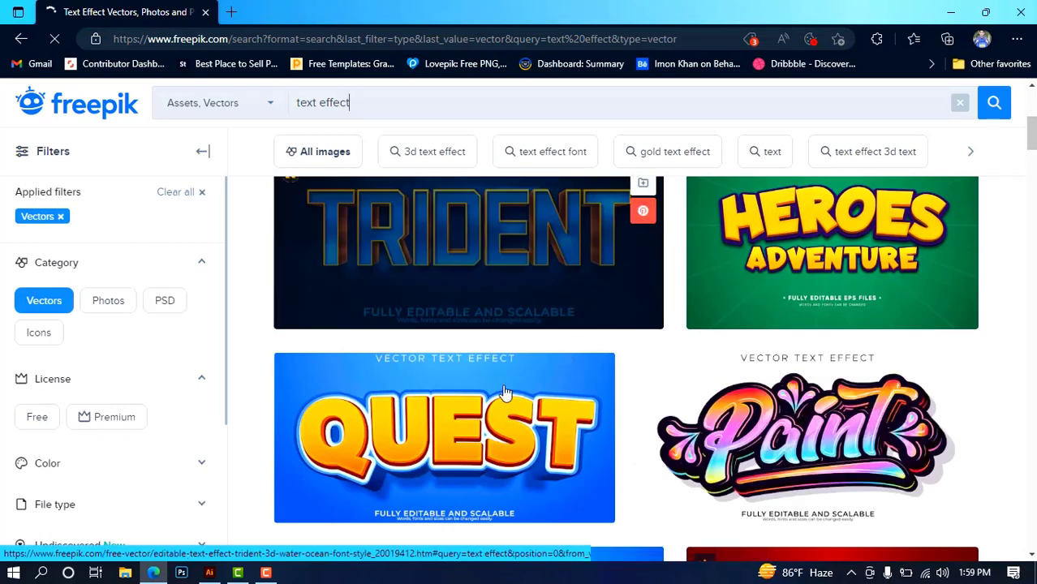
scroll(459, 260, down, 1)
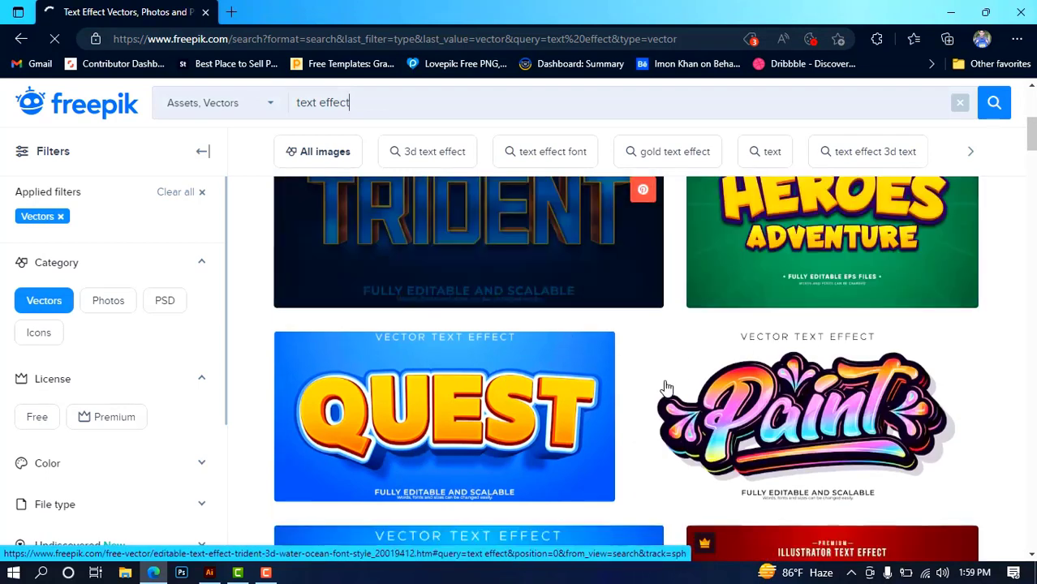
scroll(600, 406, down, 2)
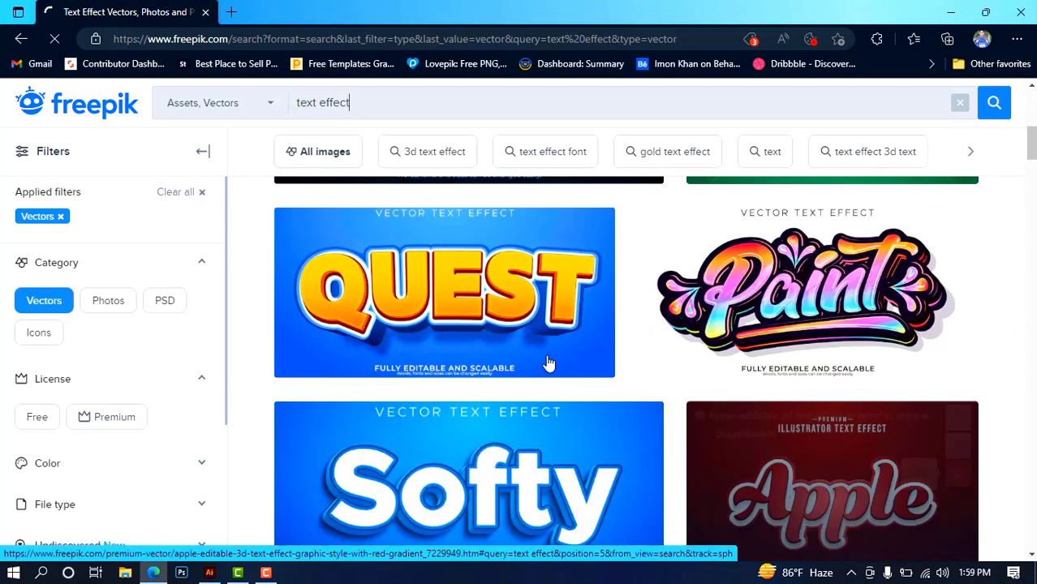
scroll(544, 363, down, 2)
scroll(632, 385, down, 3)
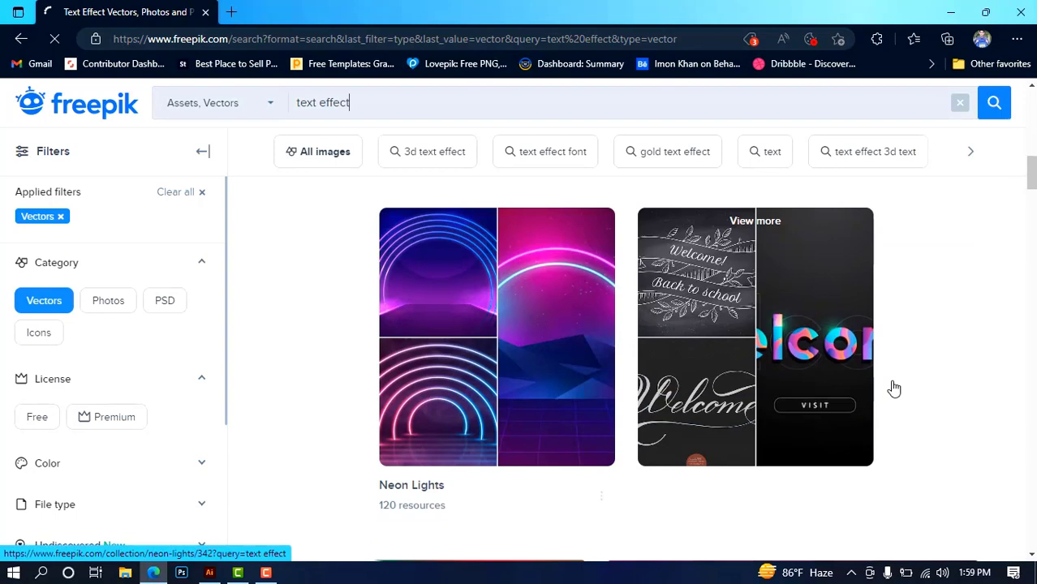
scroll(912, 382, down, 3)
scroll(576, 403, down, 3)
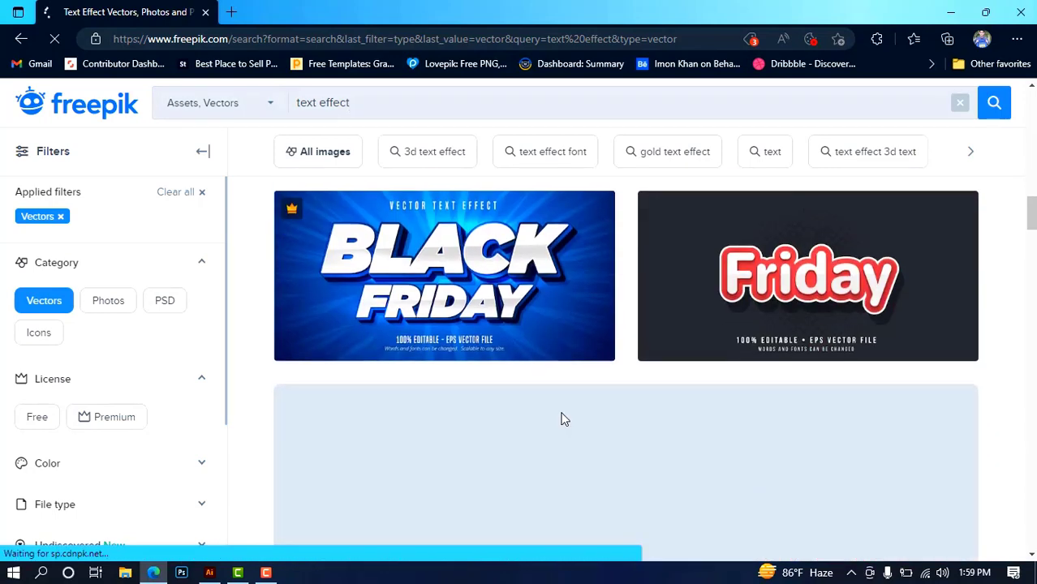
scroll(550, 434, down, 3)
scroll(550, 435, down, 3)
scroll(550, 435, down, 2)
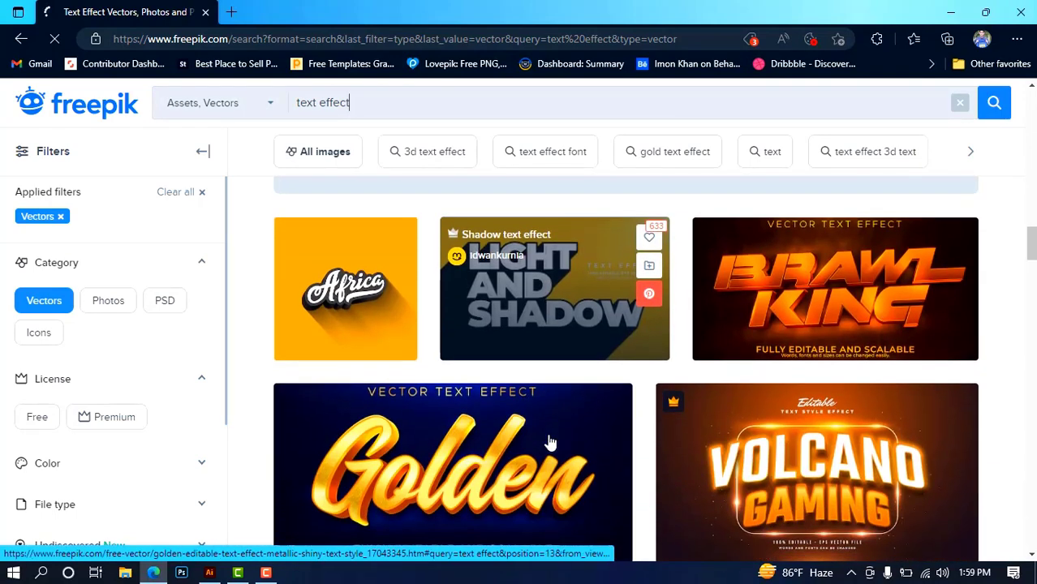
scroll(640, 406, down, 3)
scroll(640, 406, up, 1)
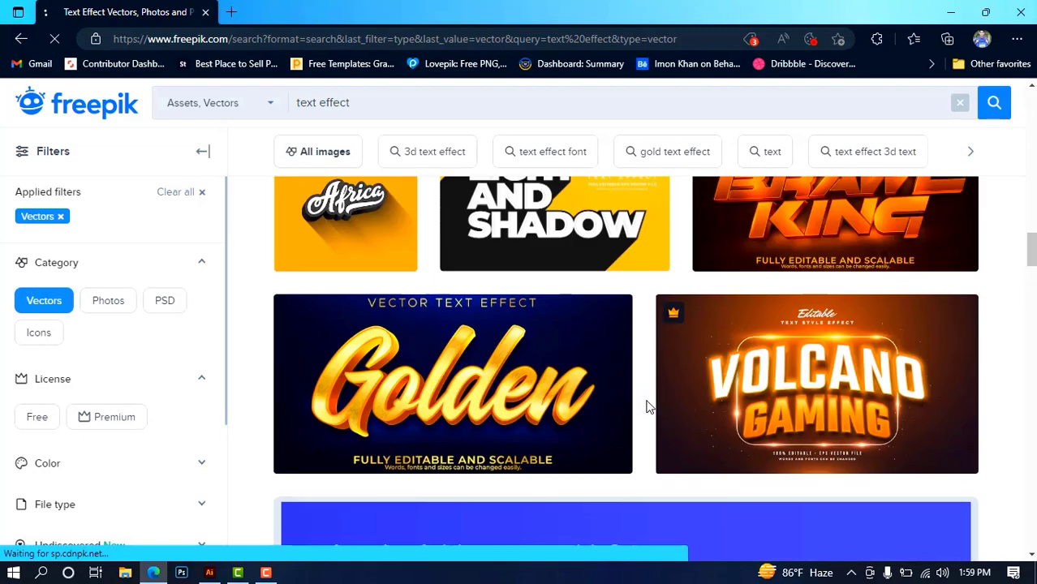
scroll(557, 380, down, 2)
scroll(556, 375, down, 3)
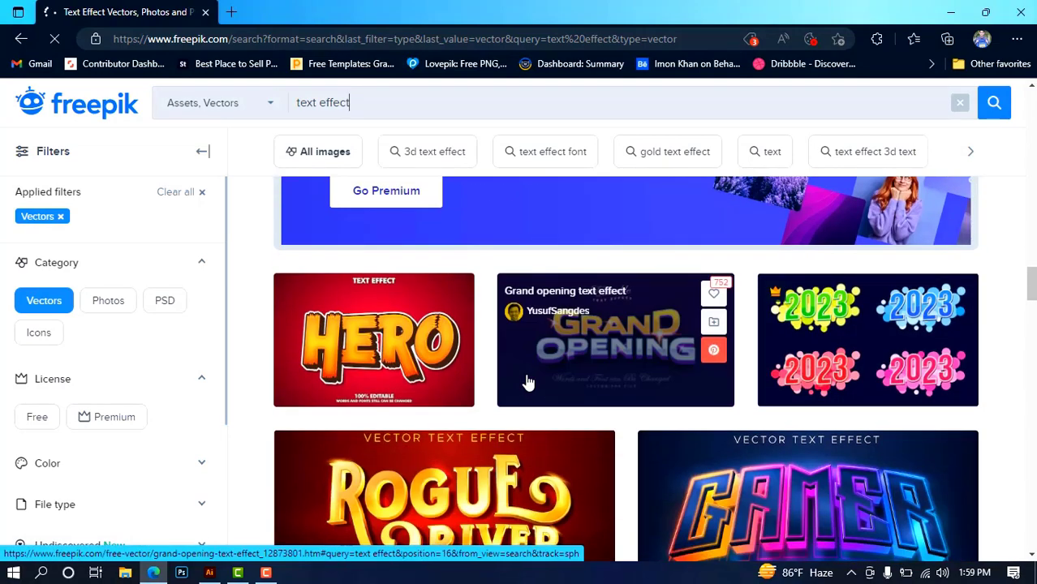
scroll(527, 380, down, 3)
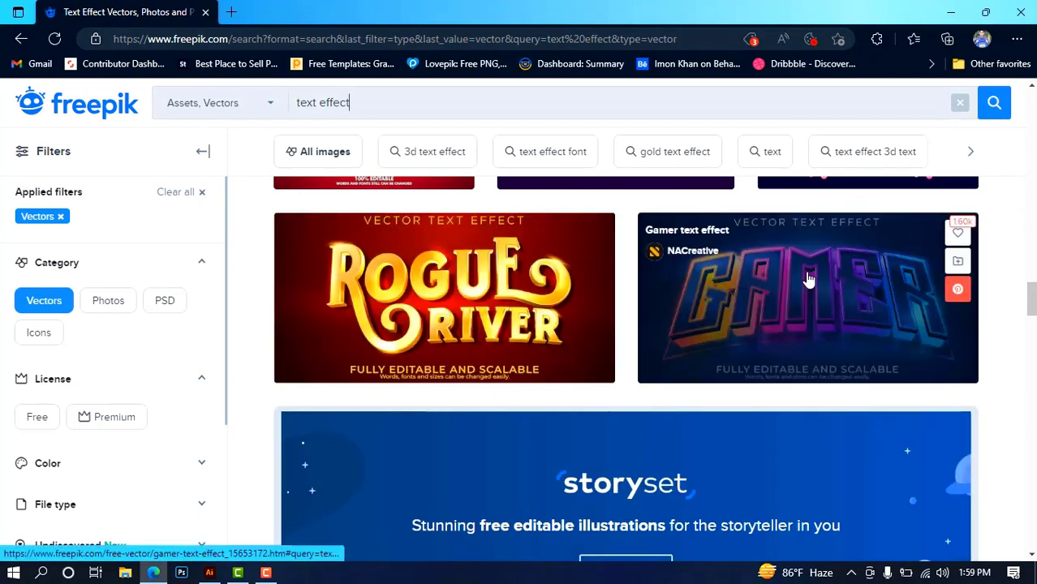
Download the free Gamer text effect as gamer-text-effect.zip and switch to Illustrator
click(808, 278)
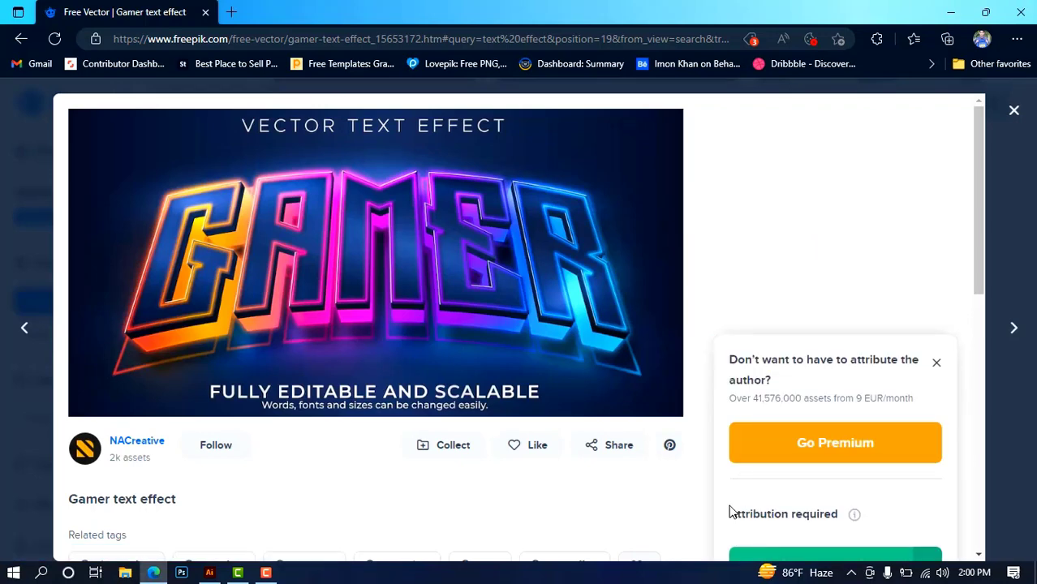
scroll(824, 250, down, 3)
click(811, 357)
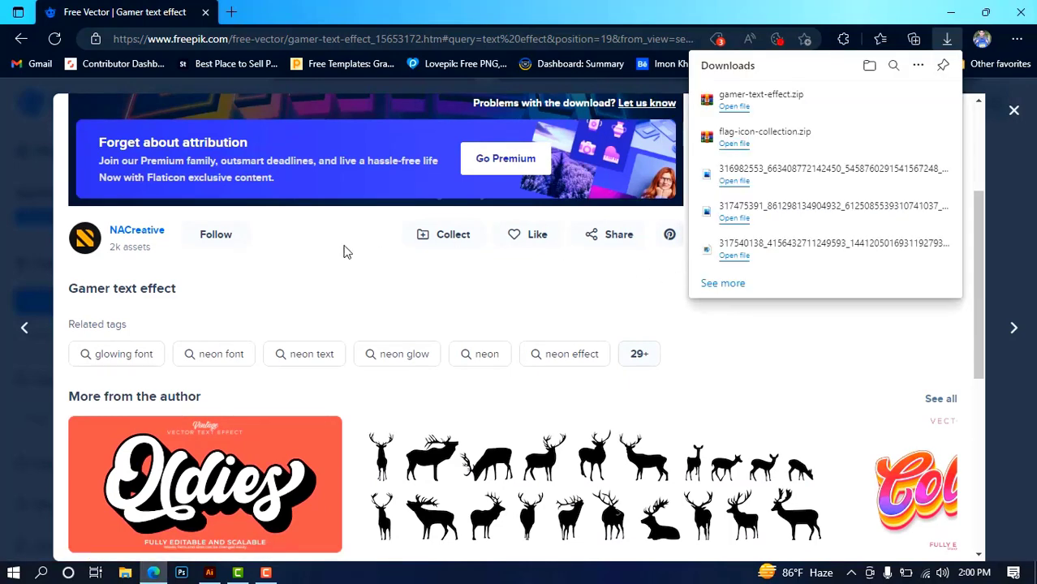
click(210, 573)
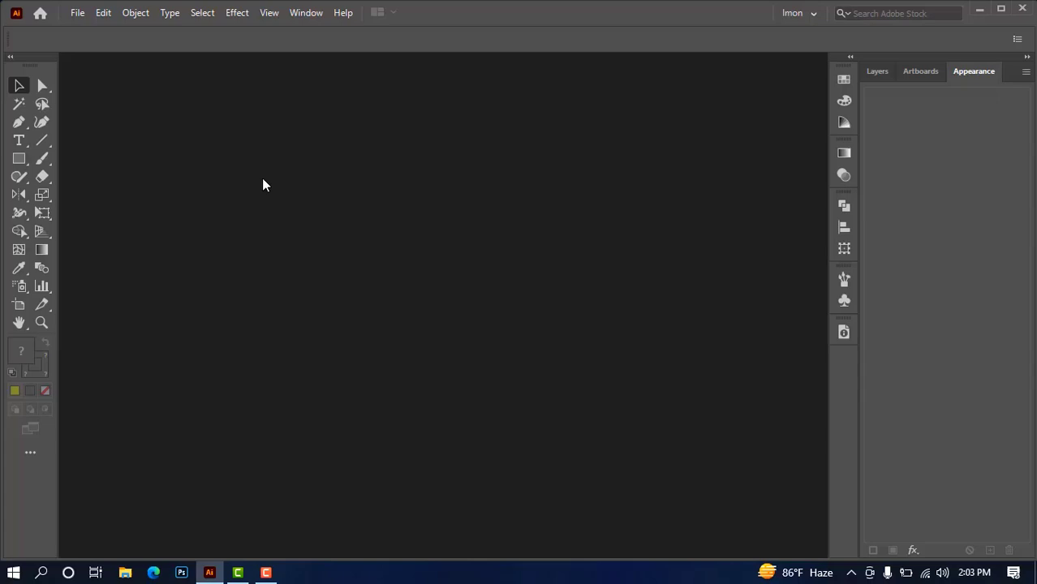
From File > Open, extract gamer-text-effect.zip in Downloads into its own folder
click(78, 13)
click(106, 62)
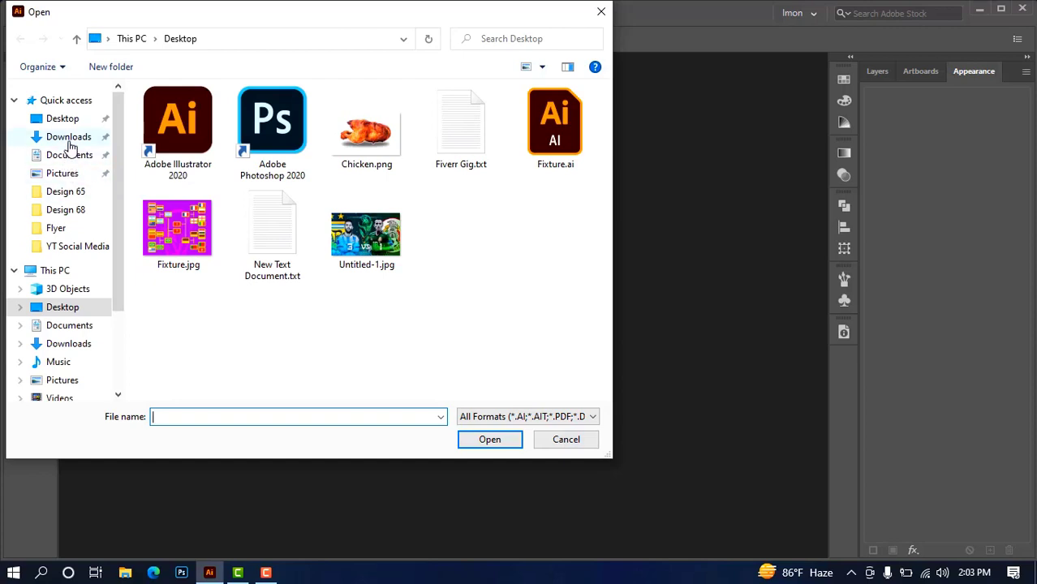
click(68, 136)
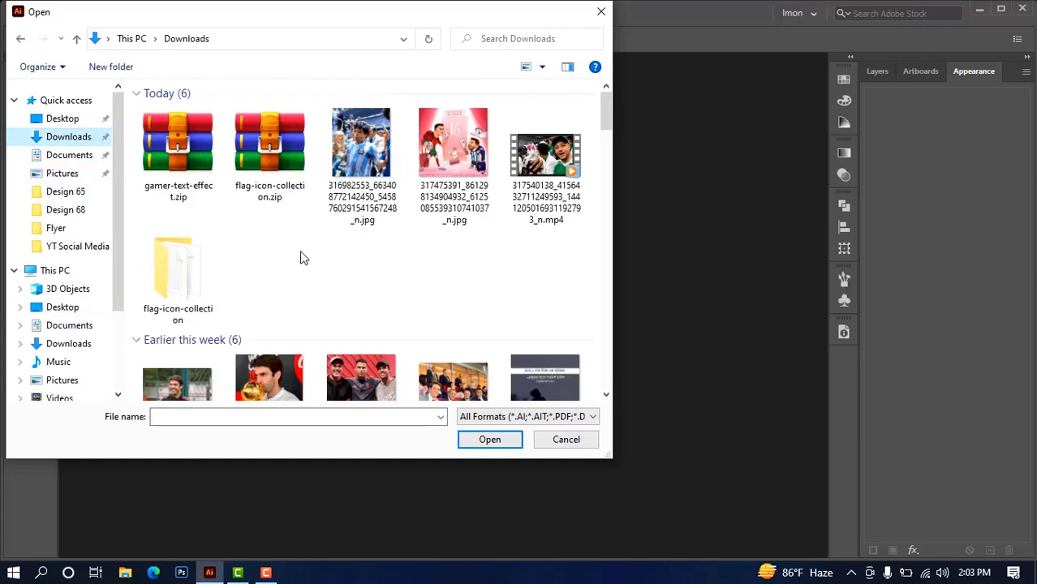
click(173, 149)
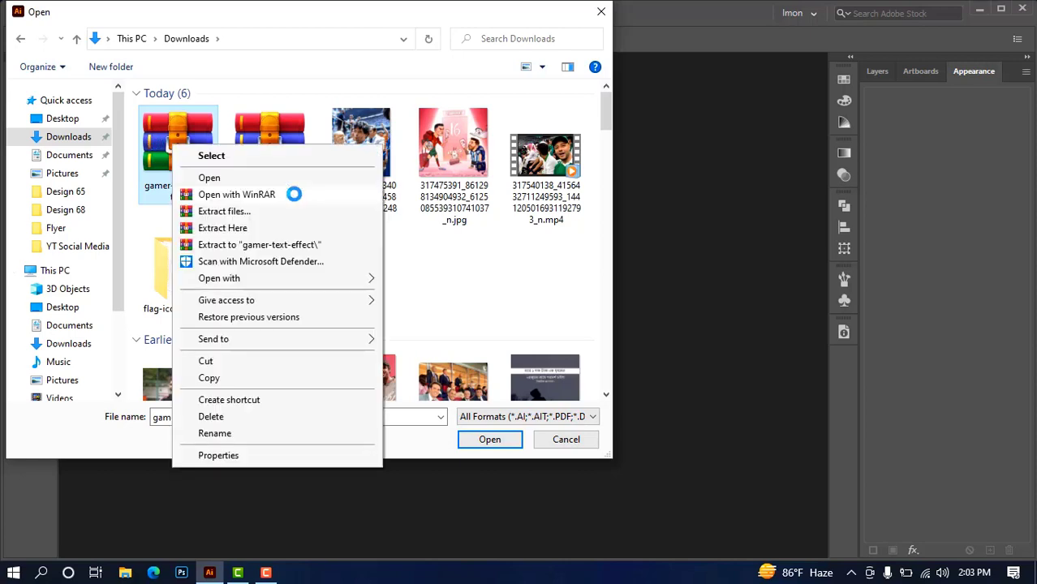
click(264, 246)
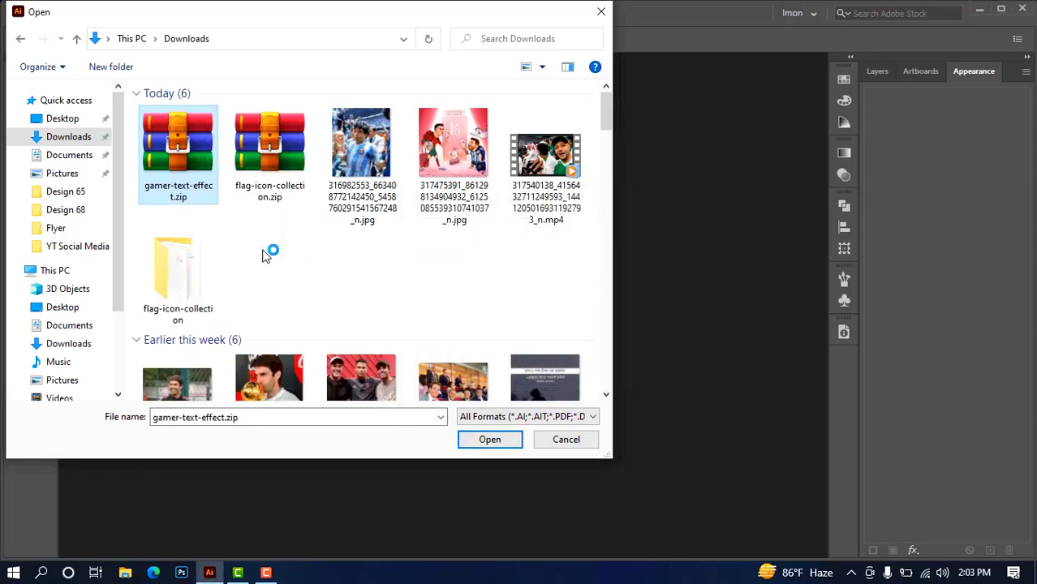
Open TE_179.eps from the extracted gamer-text-effect folder
double_click(271, 267)
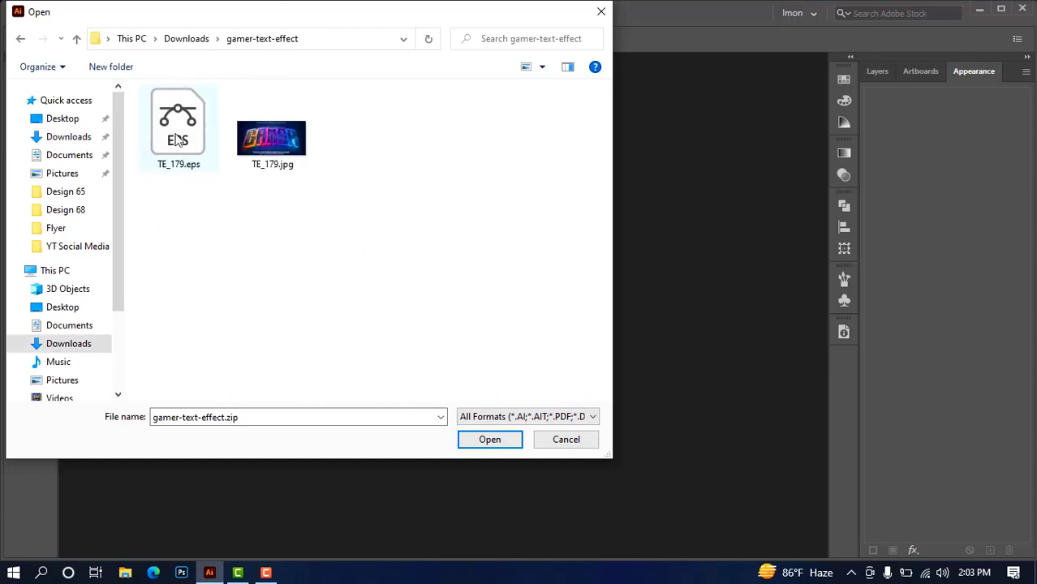
double_click(178, 140)
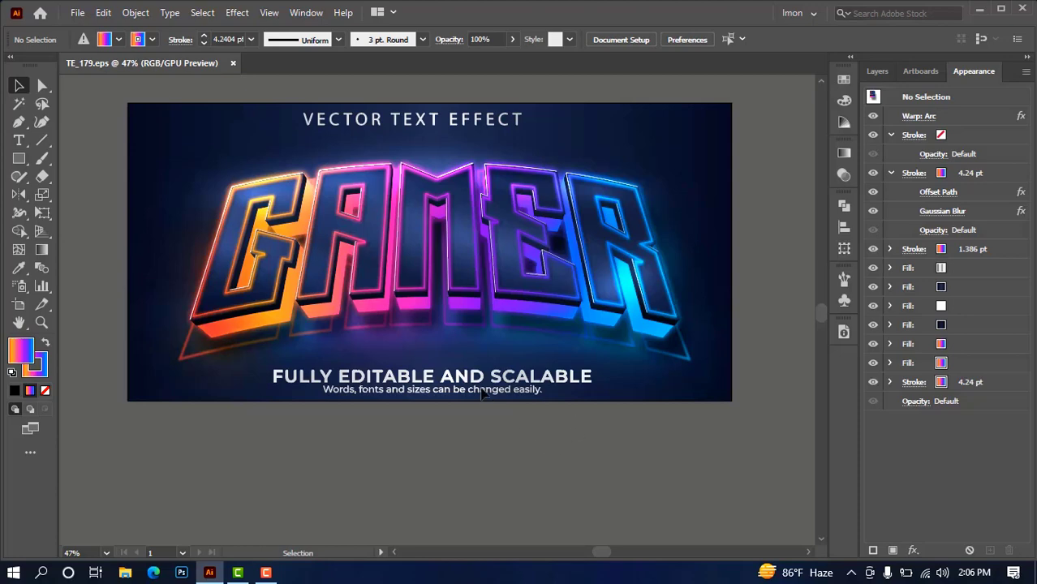
Select the GAMER type object and set its font to Barlow Condensed, then deselect
drag(485, 395, 479, 425)
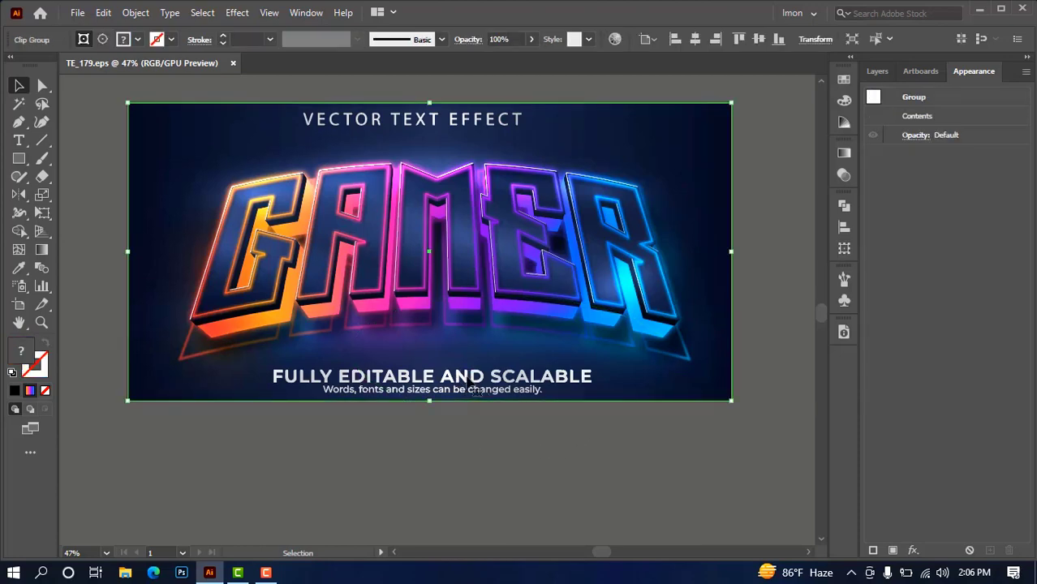
click(539, 443)
click(445, 260)
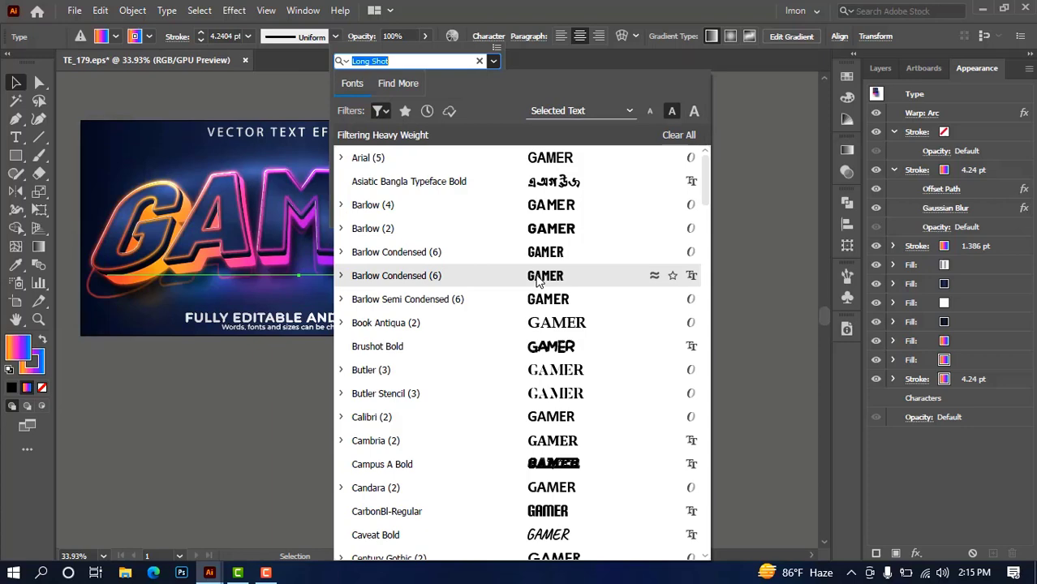
click(535, 280)
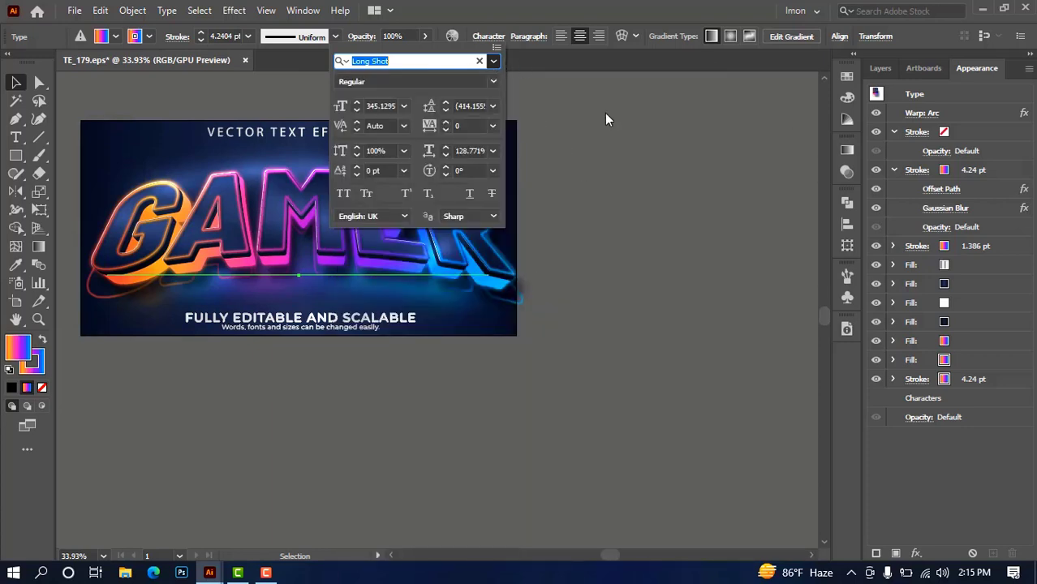
click(618, 130)
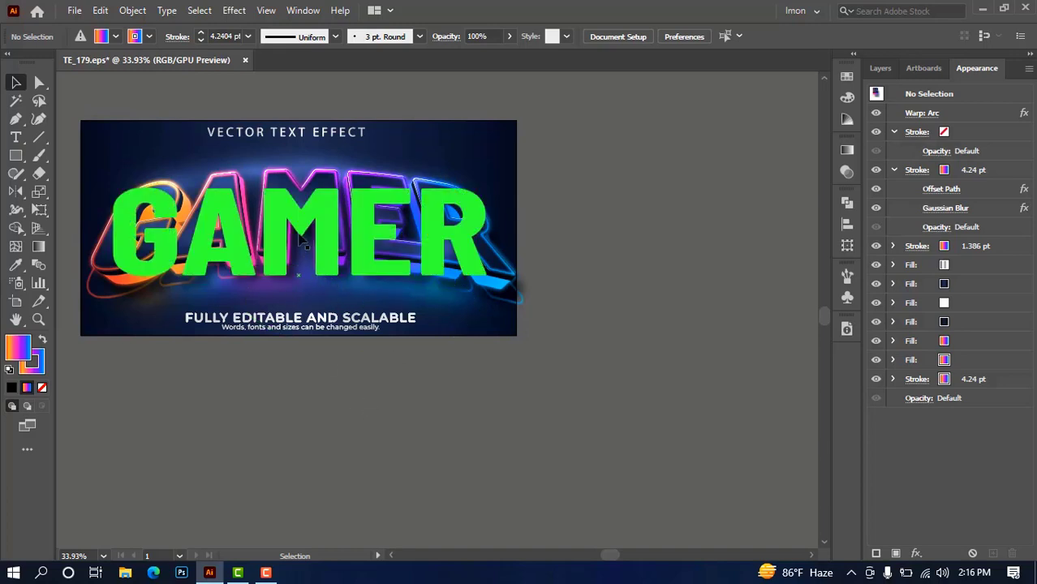
Set the GAMER text's font size to 300 pt, then down to 250 pt, and deselect
click(308, 243)
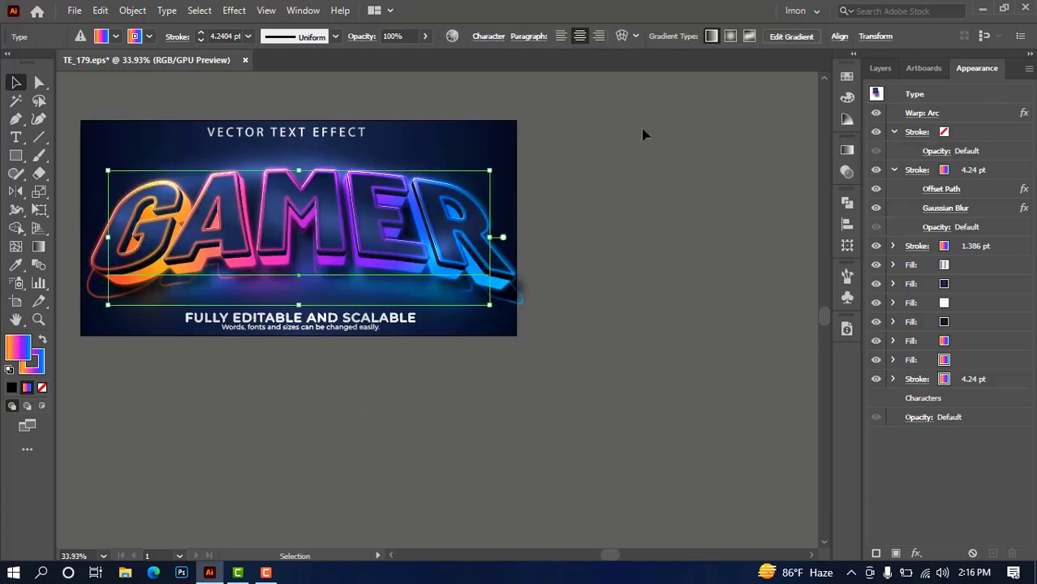
click(489, 37)
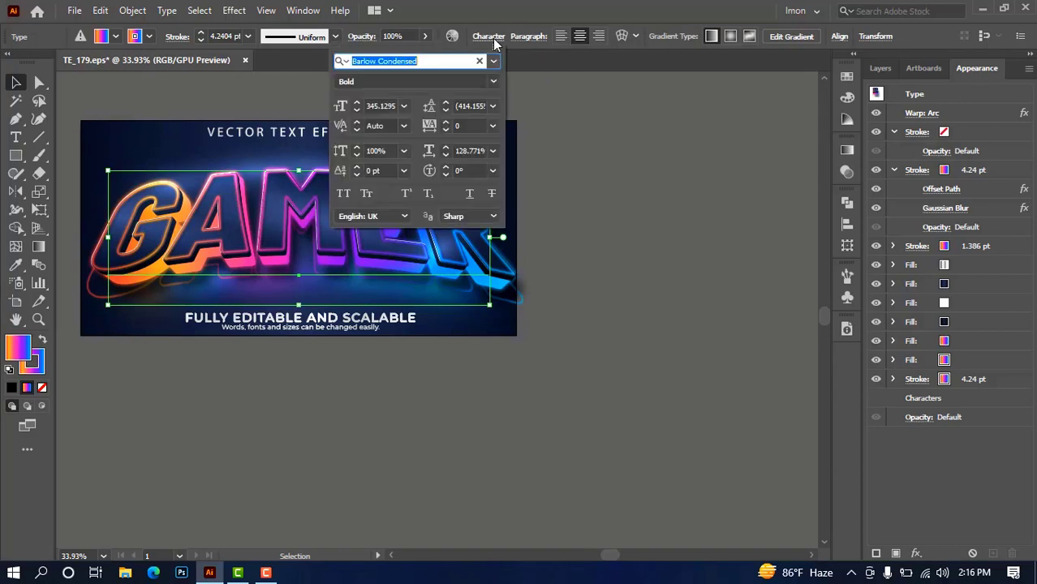
click(376, 106)
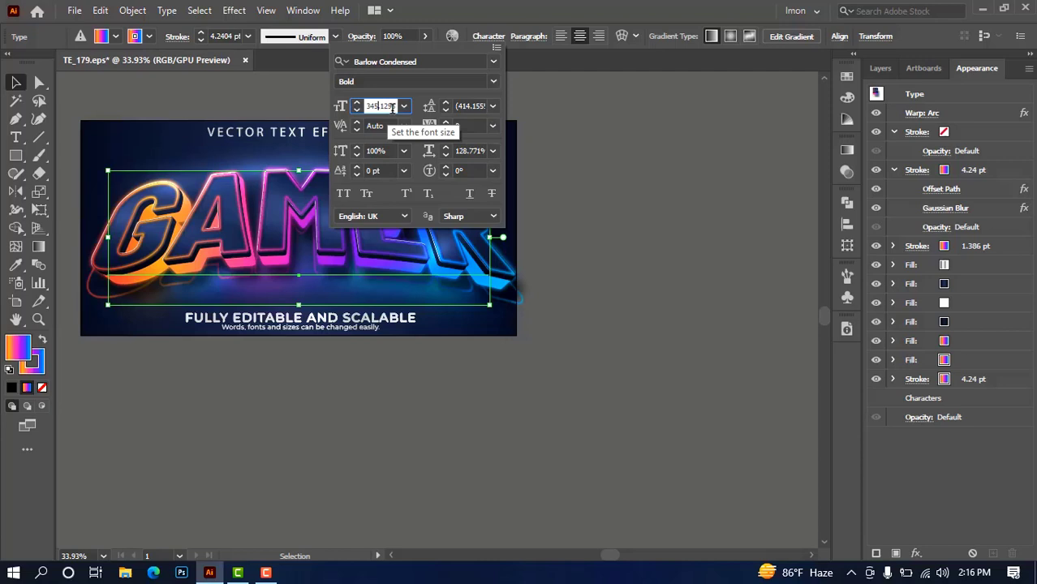
double_click(381, 106)
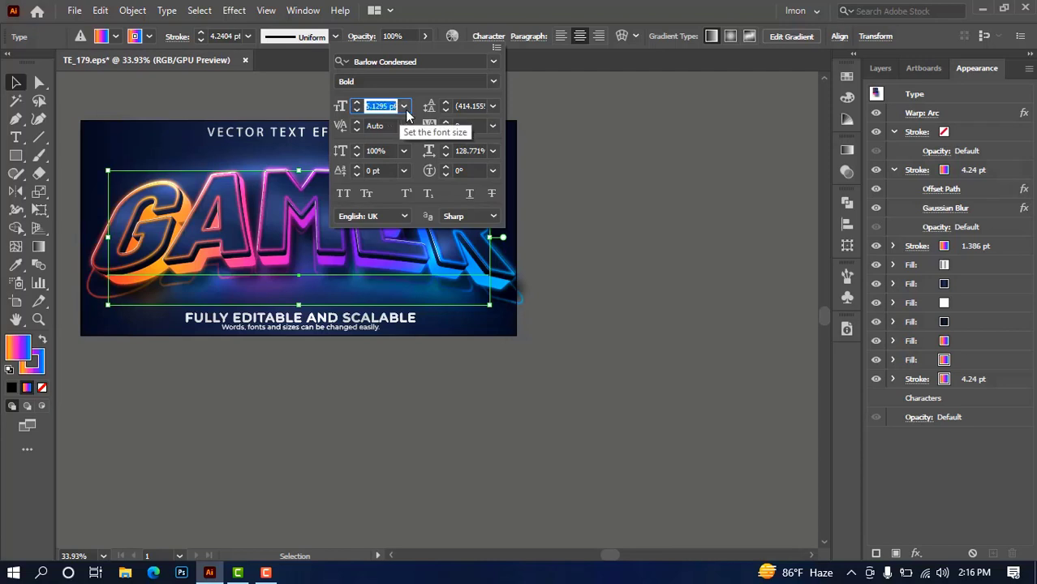
text(300)
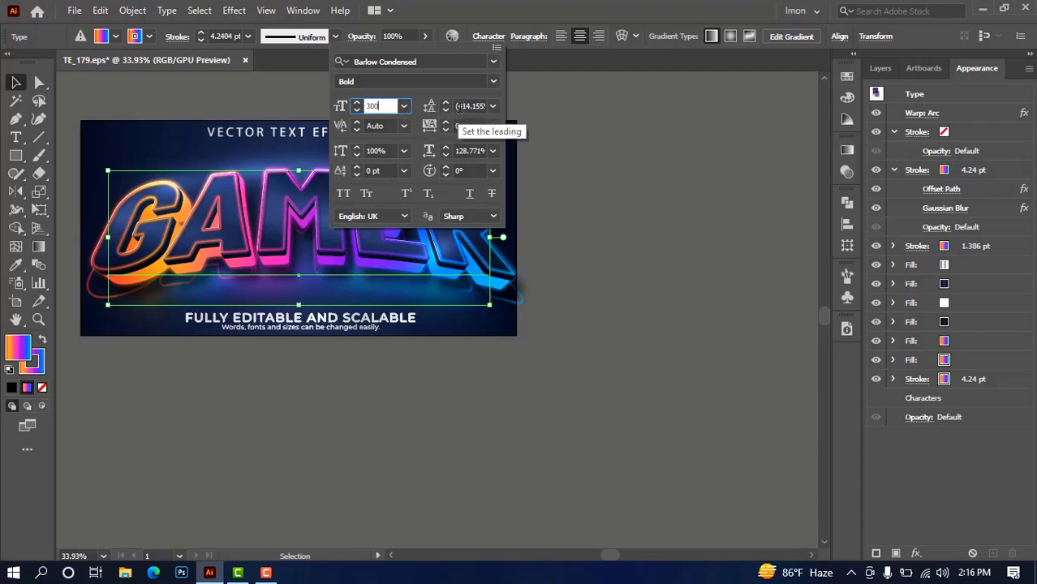
key(Tab)
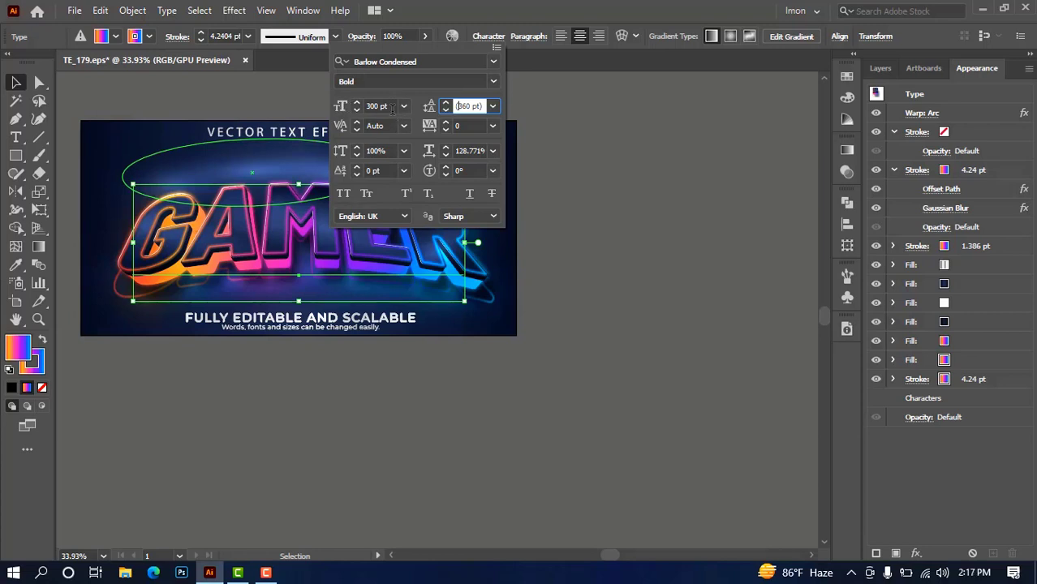
click(381, 106)
text(250)
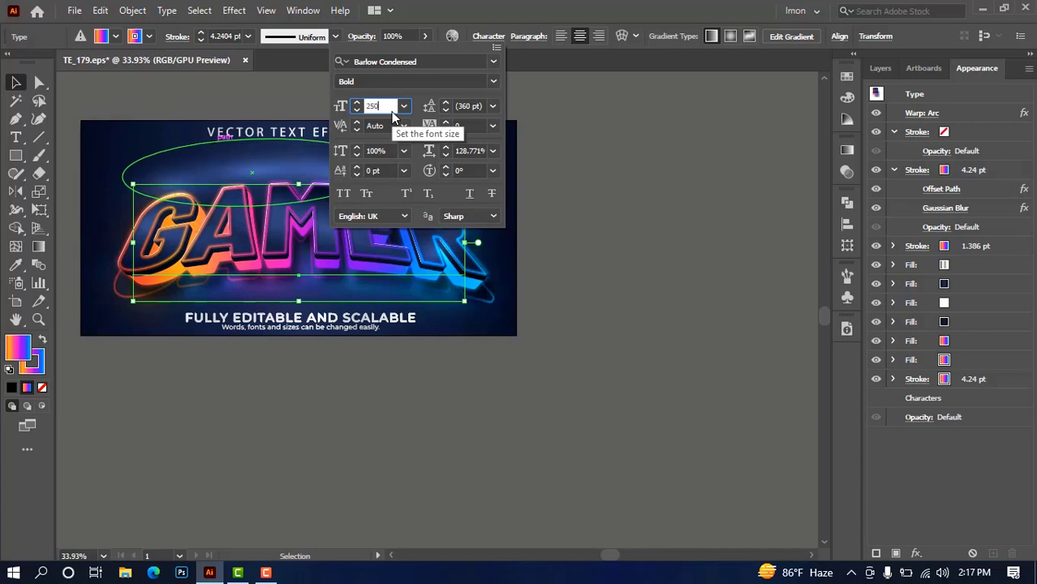
click(614, 168)
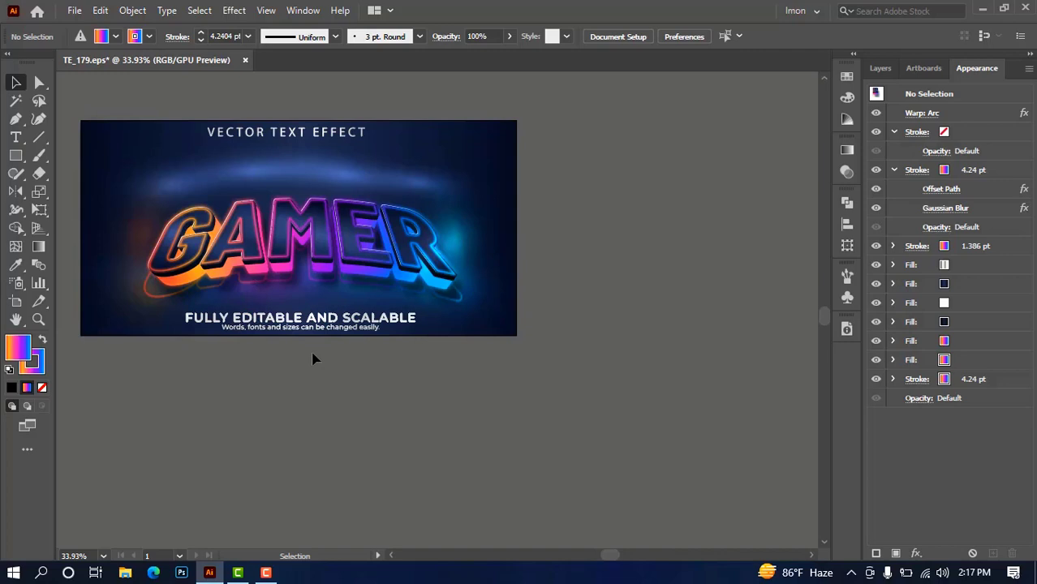
Select the glow ellipse group behind the text and scale it smaller from a corner
key(z)
click(296, 292)
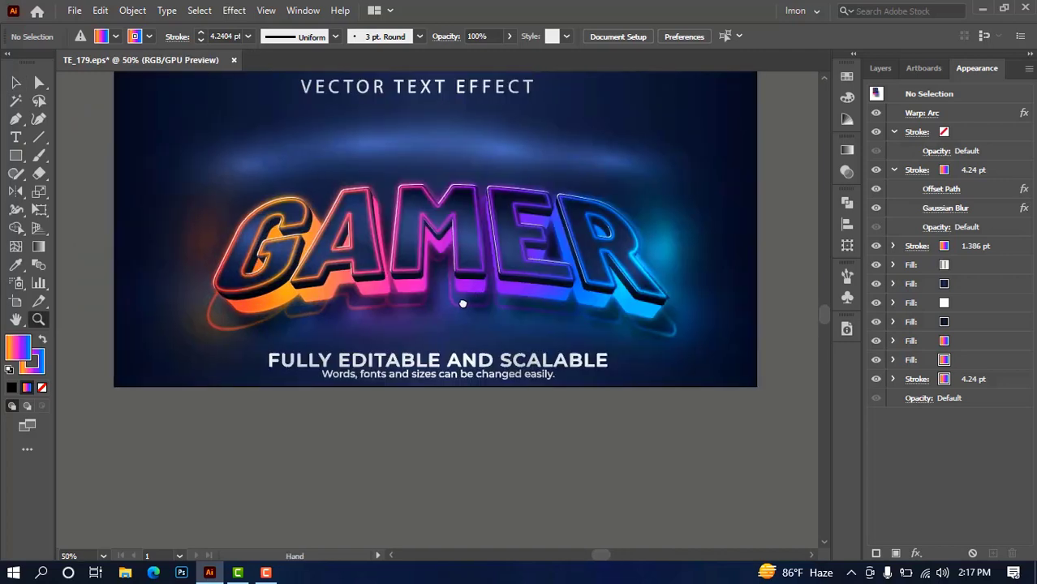
key(v)
click(483, 209)
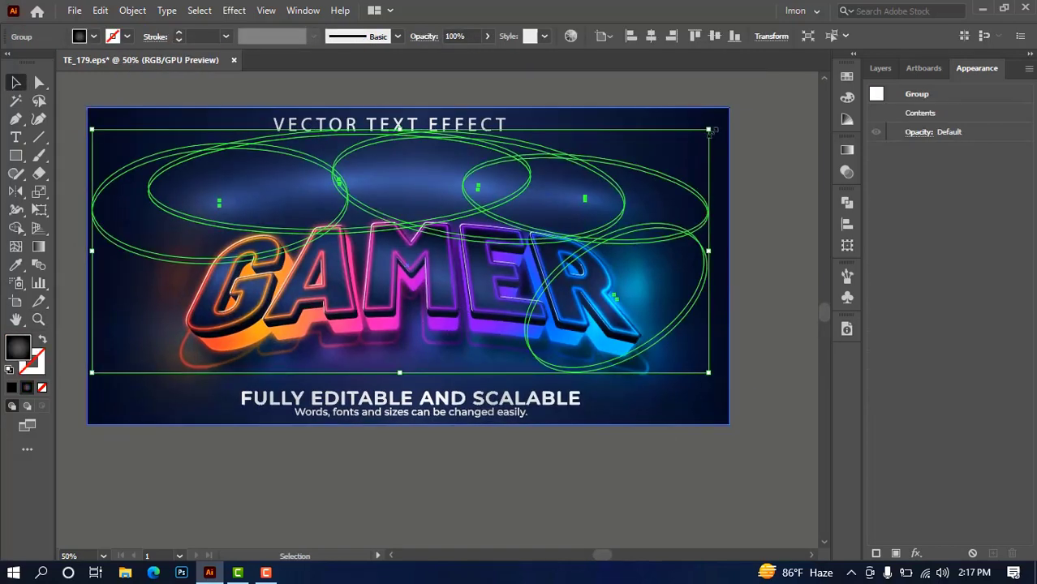
drag(710, 129, 687, 156)
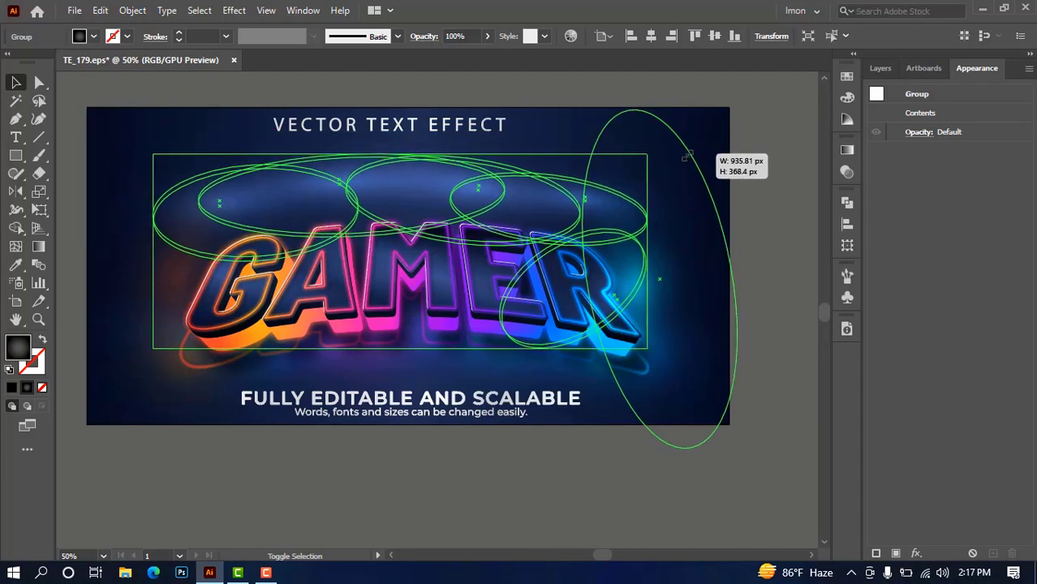
Nudge the glow ellipse group slightly lower on the banner
key(Down)
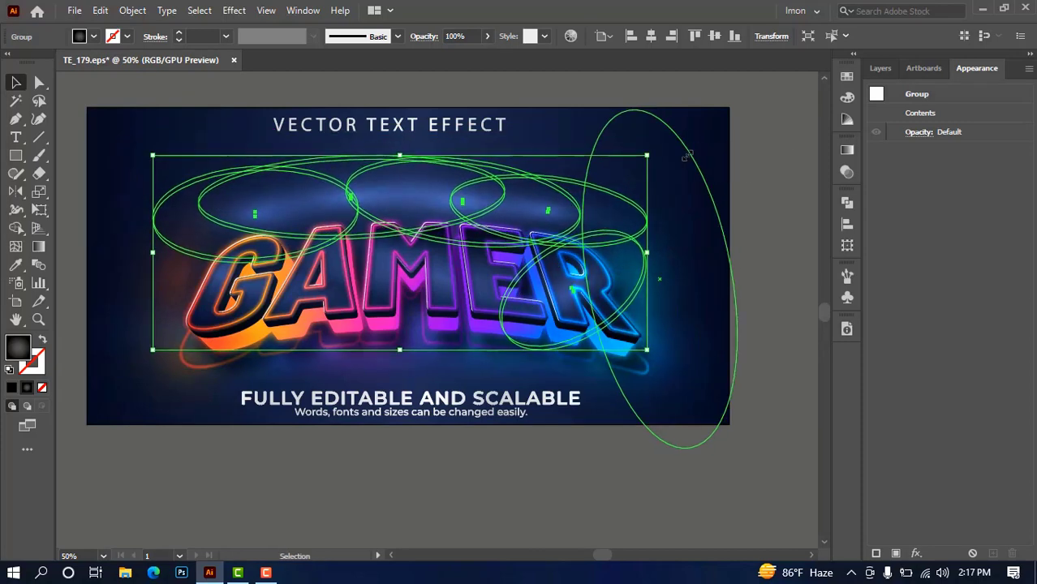
key(Down)
key(Down)
key(Down)
key(Down)
key(Down)
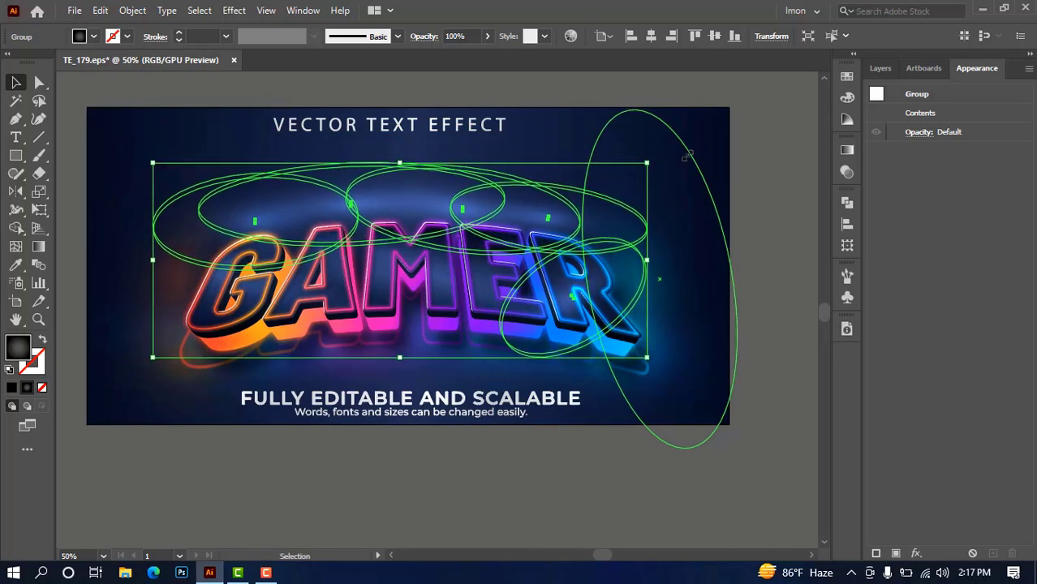
key(Down)
key(Down)
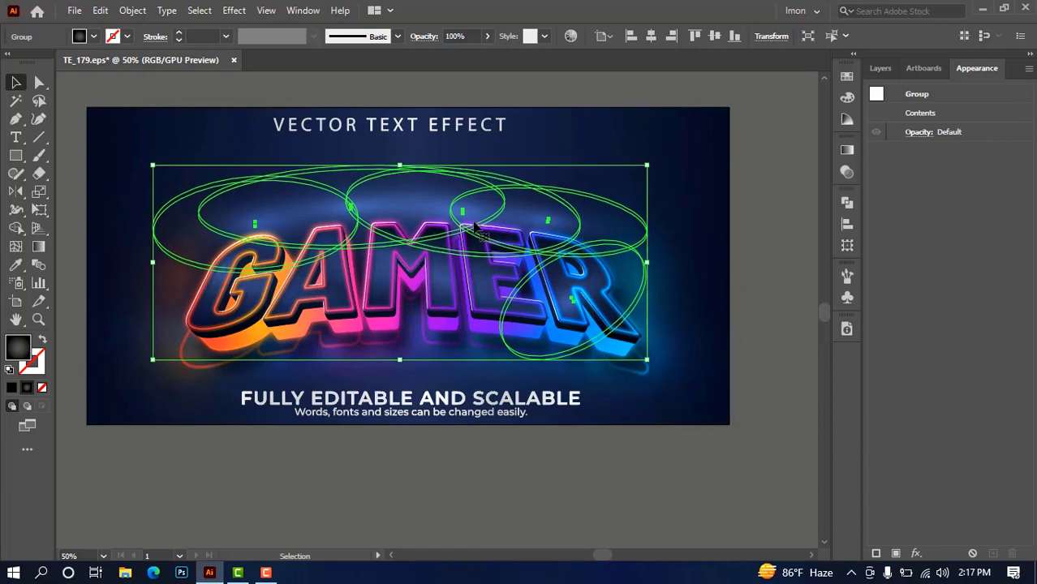
drag(420, 213, 420, 219)
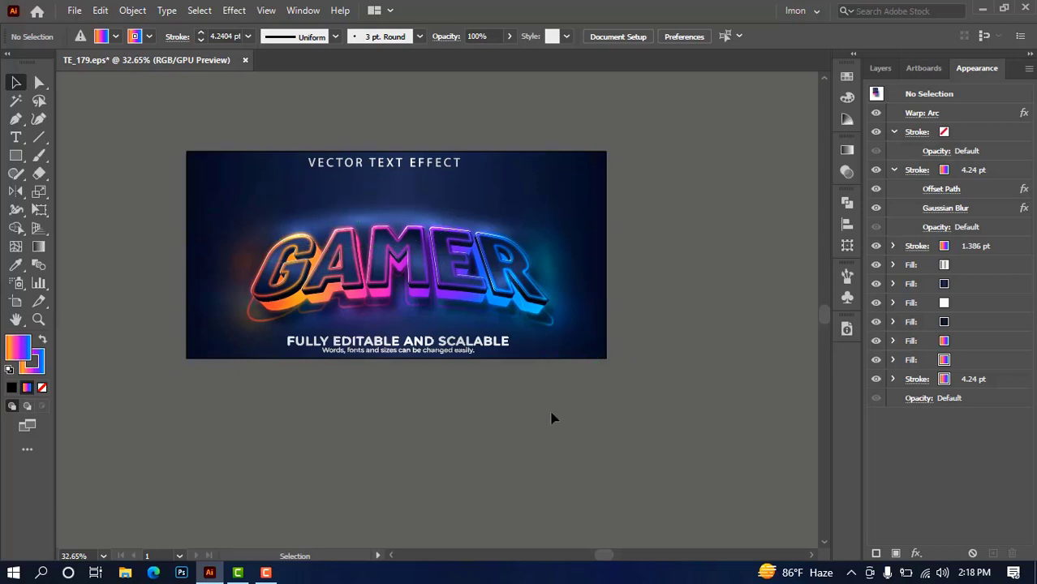
Retype the neon GAMER text as CAMP with the Type Tool, then deselect
click(16, 138)
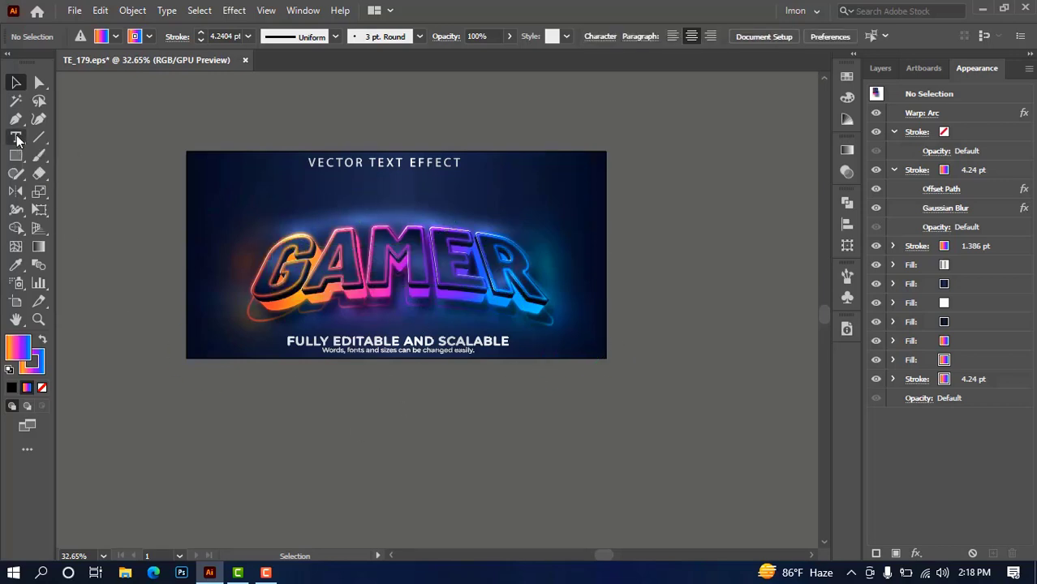
click(410, 273)
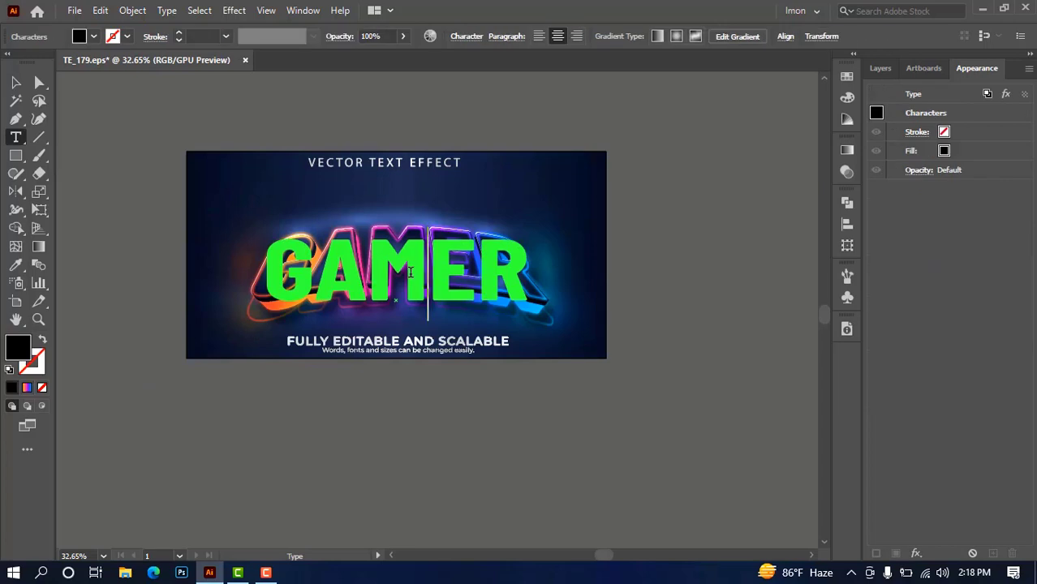
key(Escape)
key(ctrl+a)
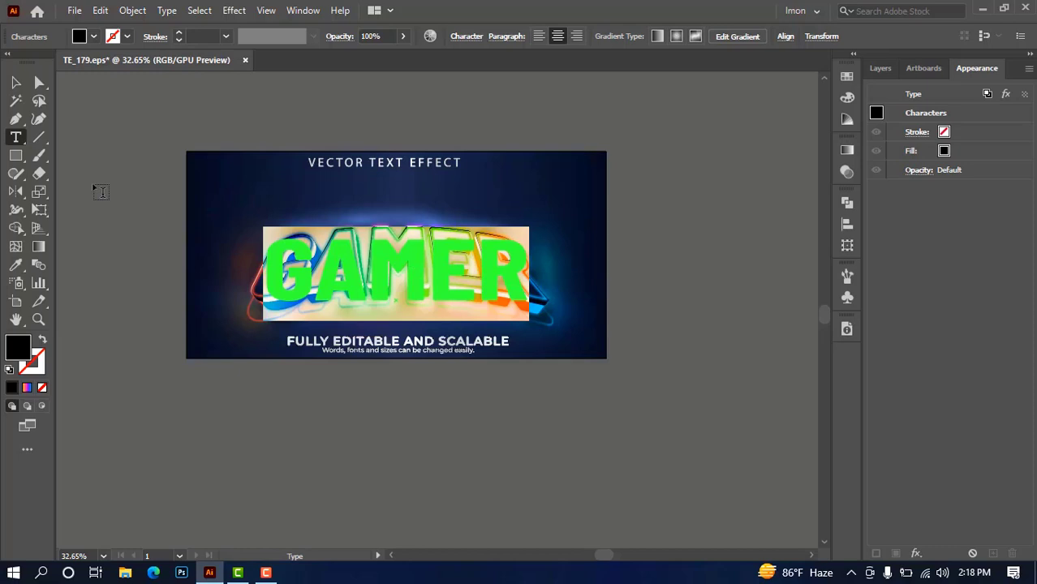
text(C)
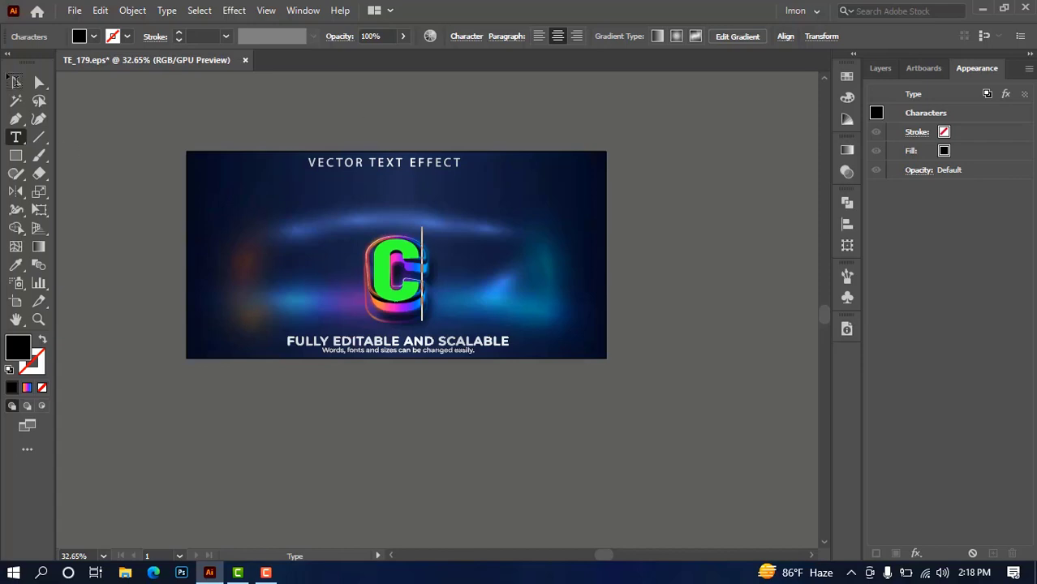
text(AMP)
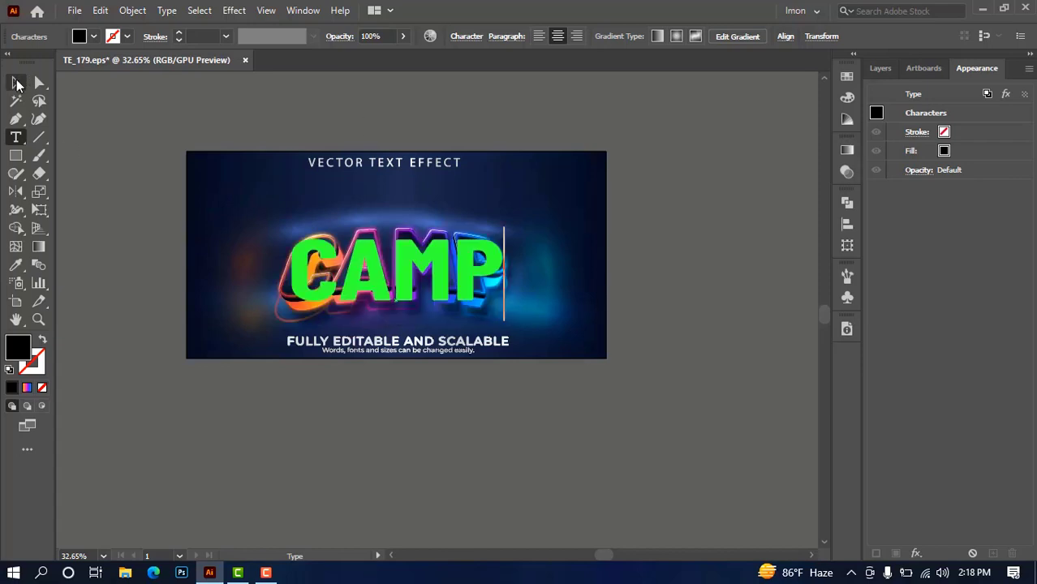
click(17, 83)
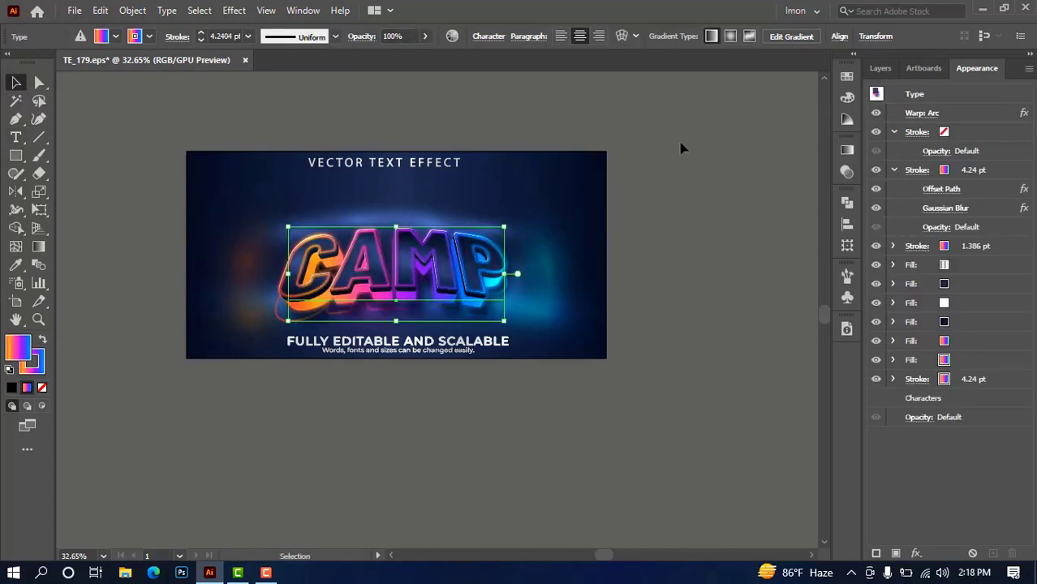
click(685, 175)
Retype the neon CAMP text as CRAXY with the Type Tool, then deselect
key(z)
click(424, 314)
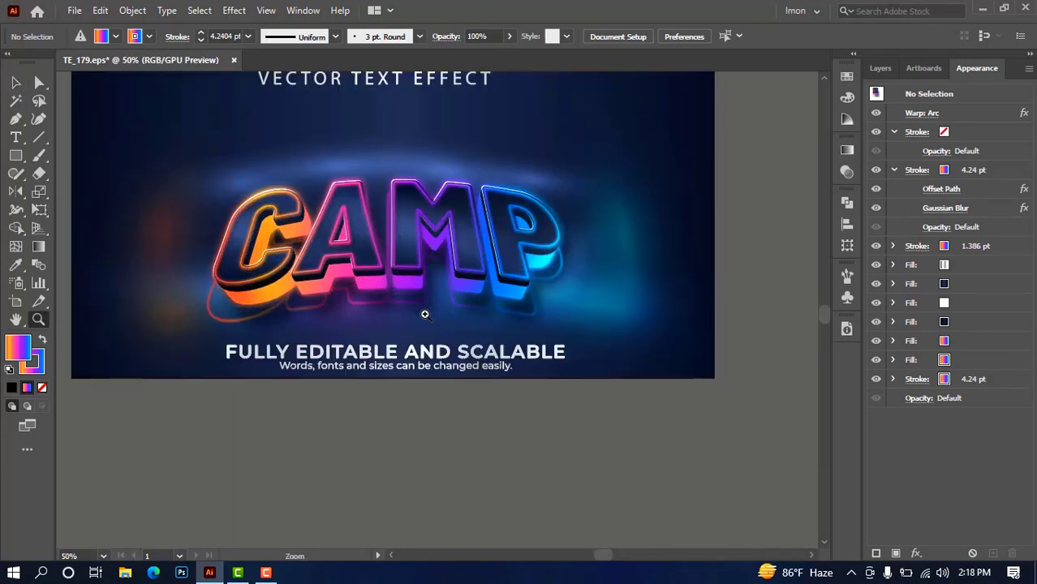
click(424, 313)
key(v)
click(578, 280)
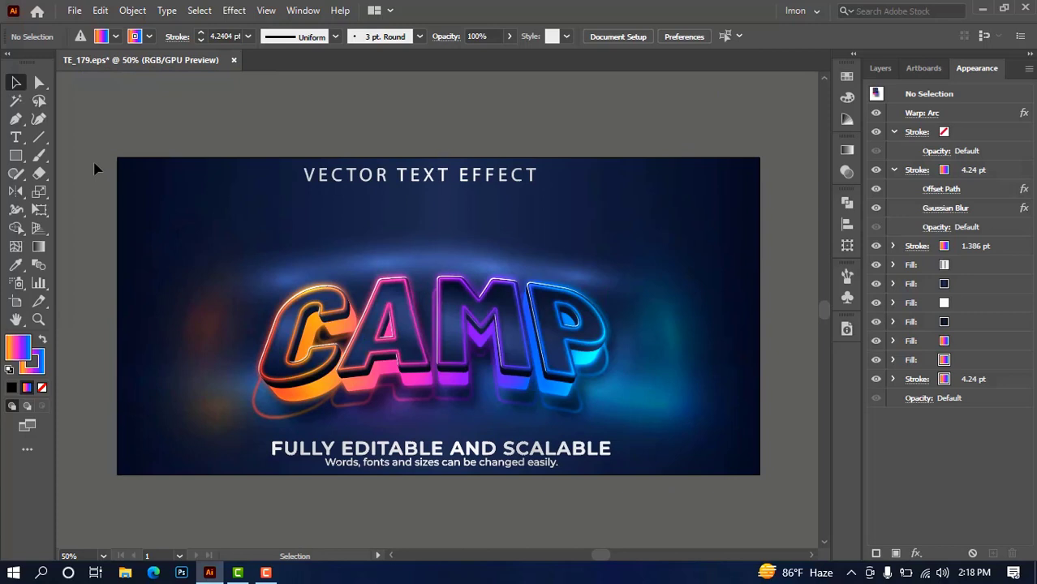
click(16, 138)
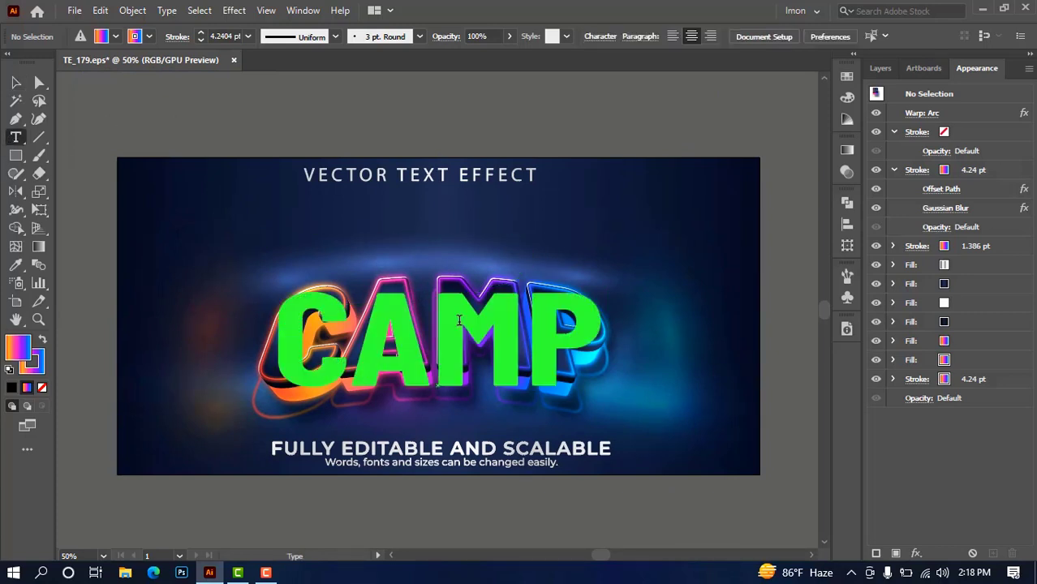
double_click(455, 320)
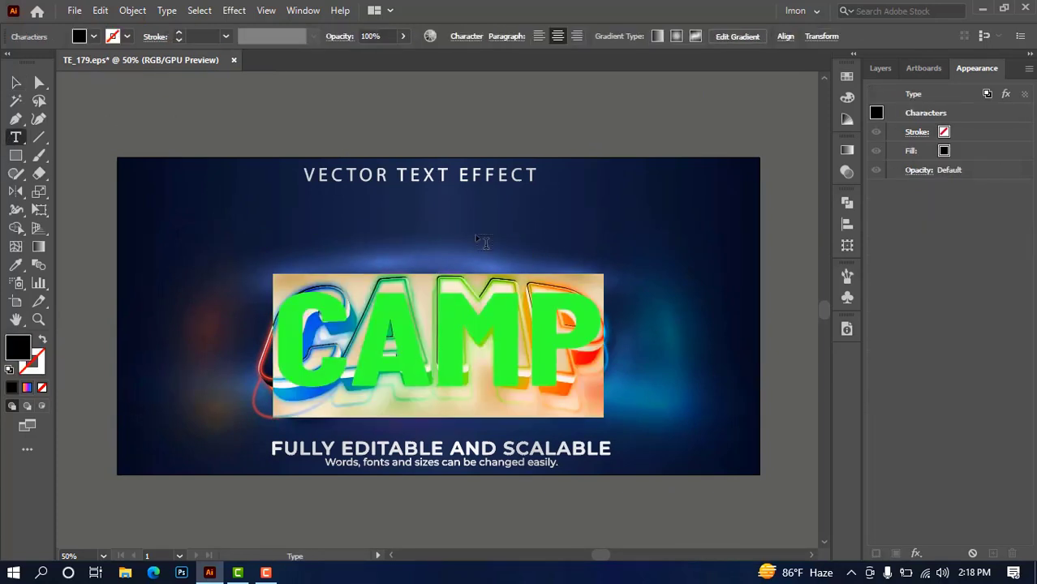
text(CA)
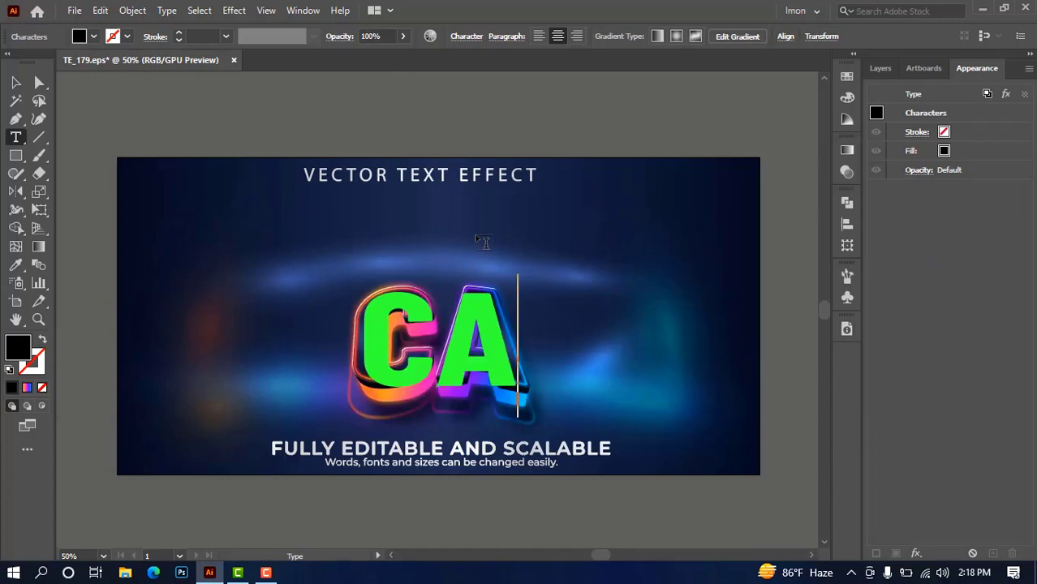
text(R)
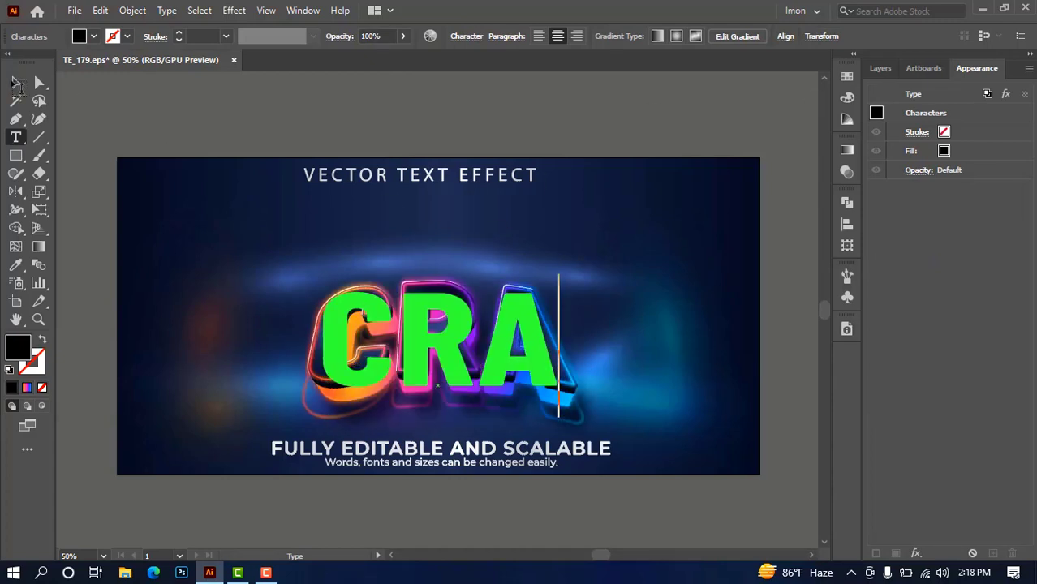
text(XY)
click(17, 82)
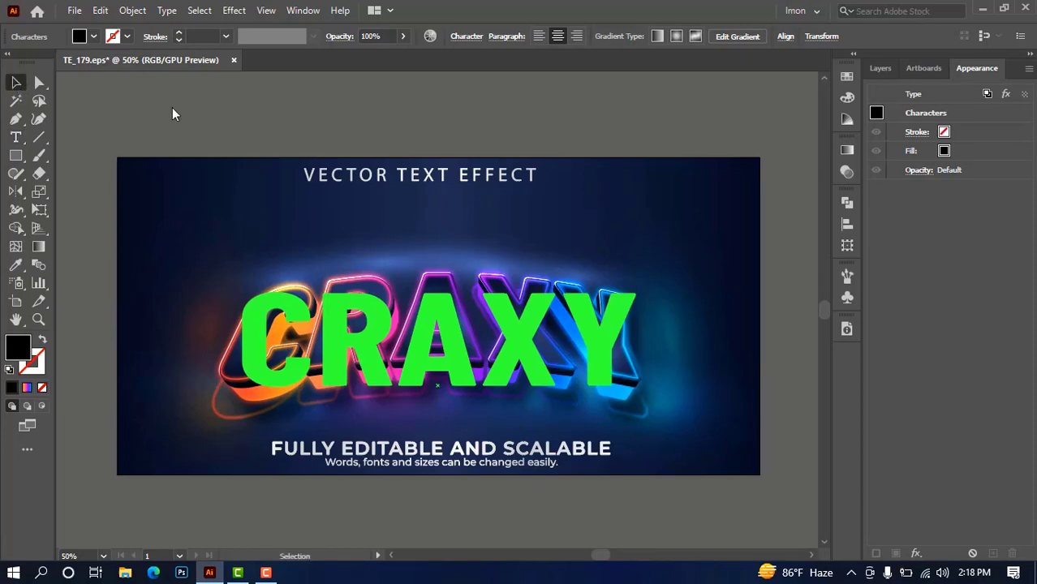
click(439, 111)
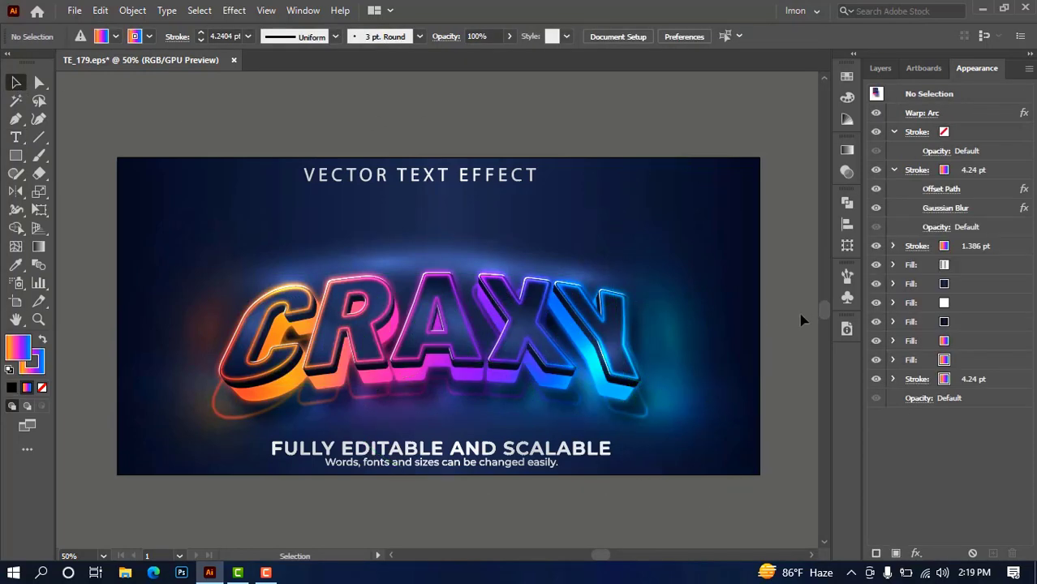
key(z)
mouse_move(696, 330)
mouse_down()
mouse_move(676, 338)
mouse_move(613, 325)
mouse_up()
key(v)
click(560, 321)
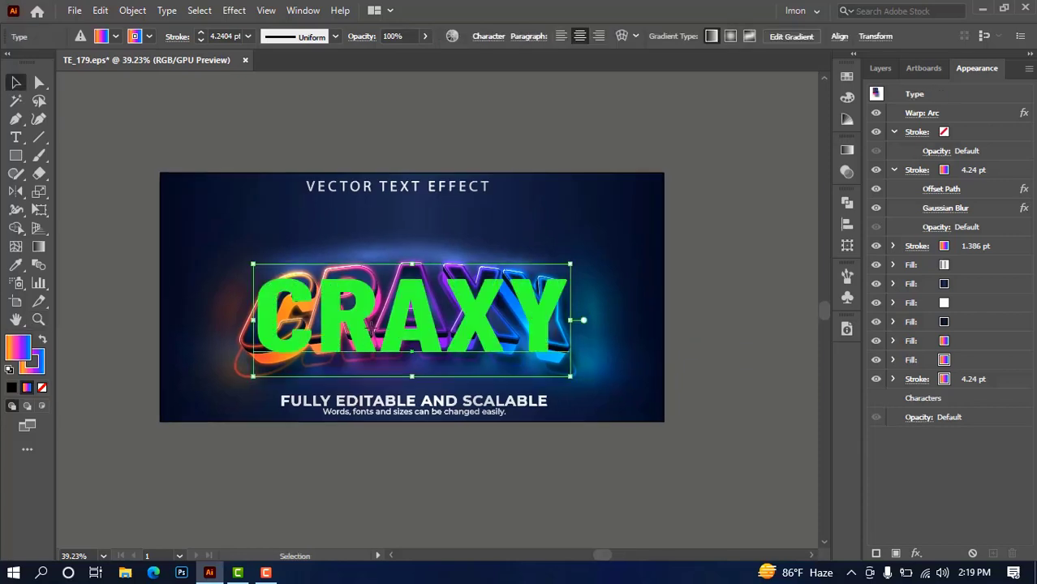
key(ctrl+h)
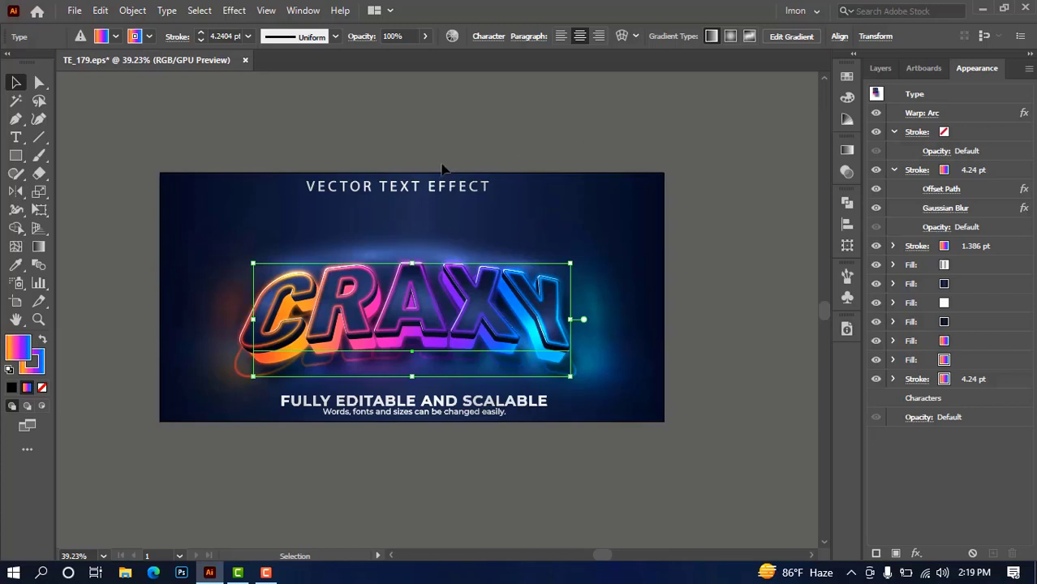
key(ctrl+shift+a)
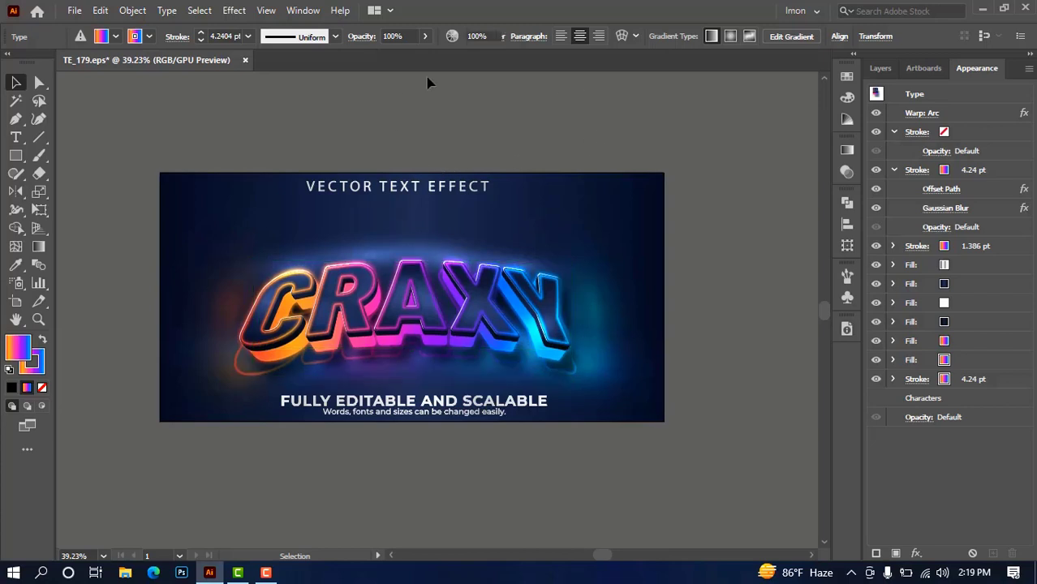
click(425, 215)
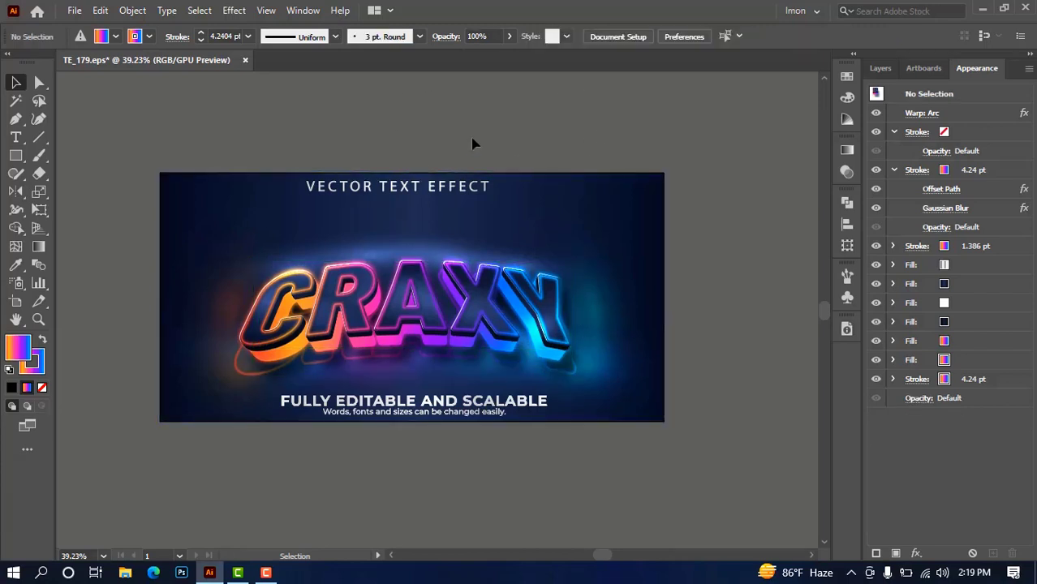